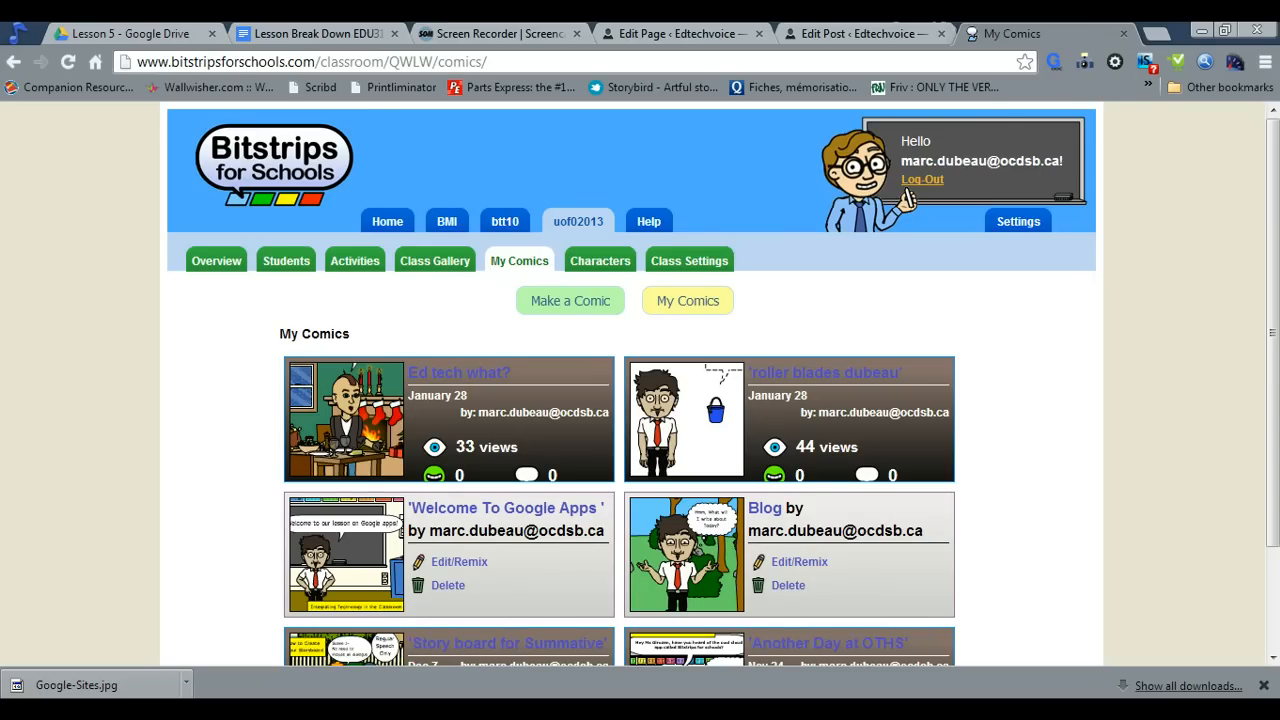
# Create a new comic with the six-panel layout of two rows by three columns, and title it "Storyboard 1"
pyautogui.click(569, 311)
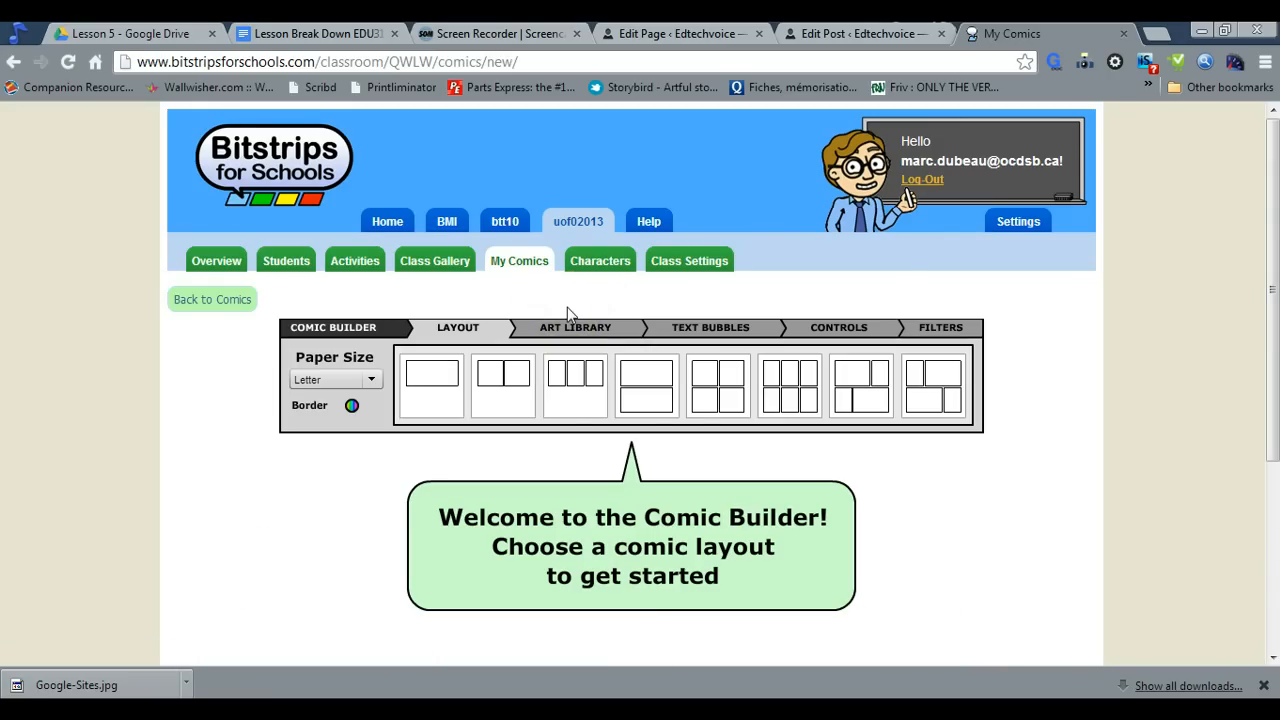
pyautogui.click(792, 390)
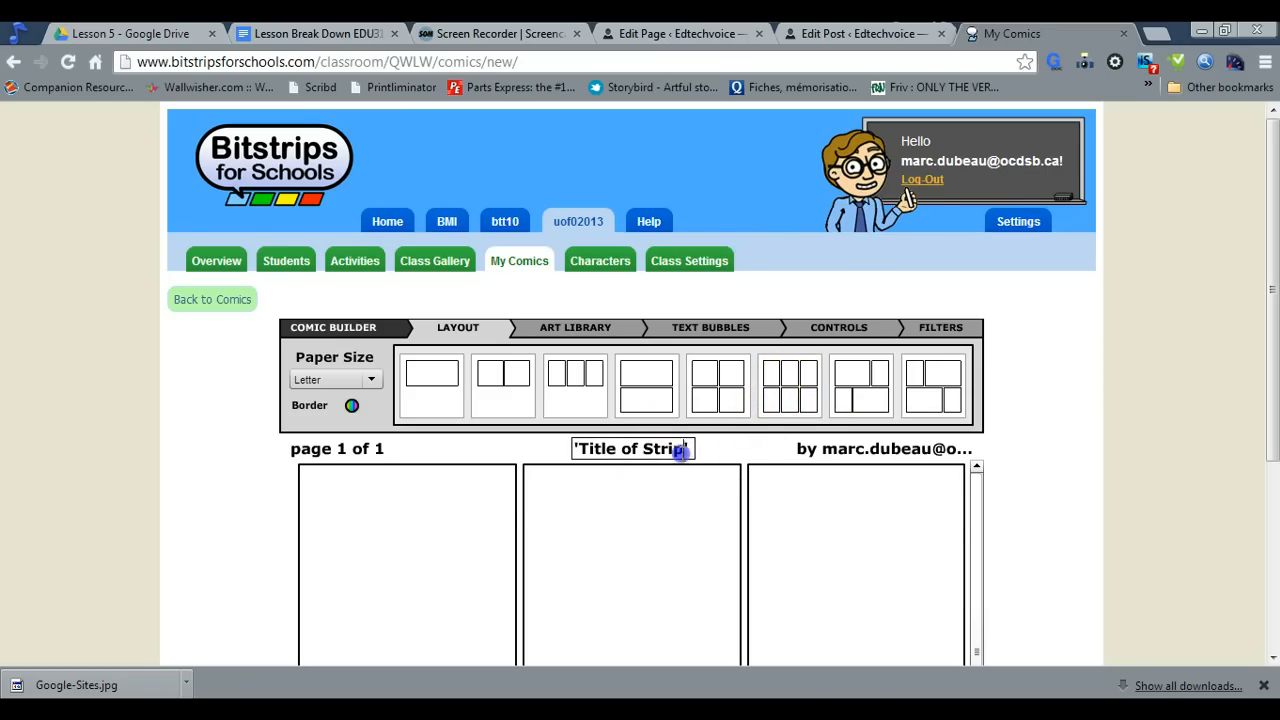
pyautogui.moveTo(680, 451); pyautogui.dragTo(589, 460)
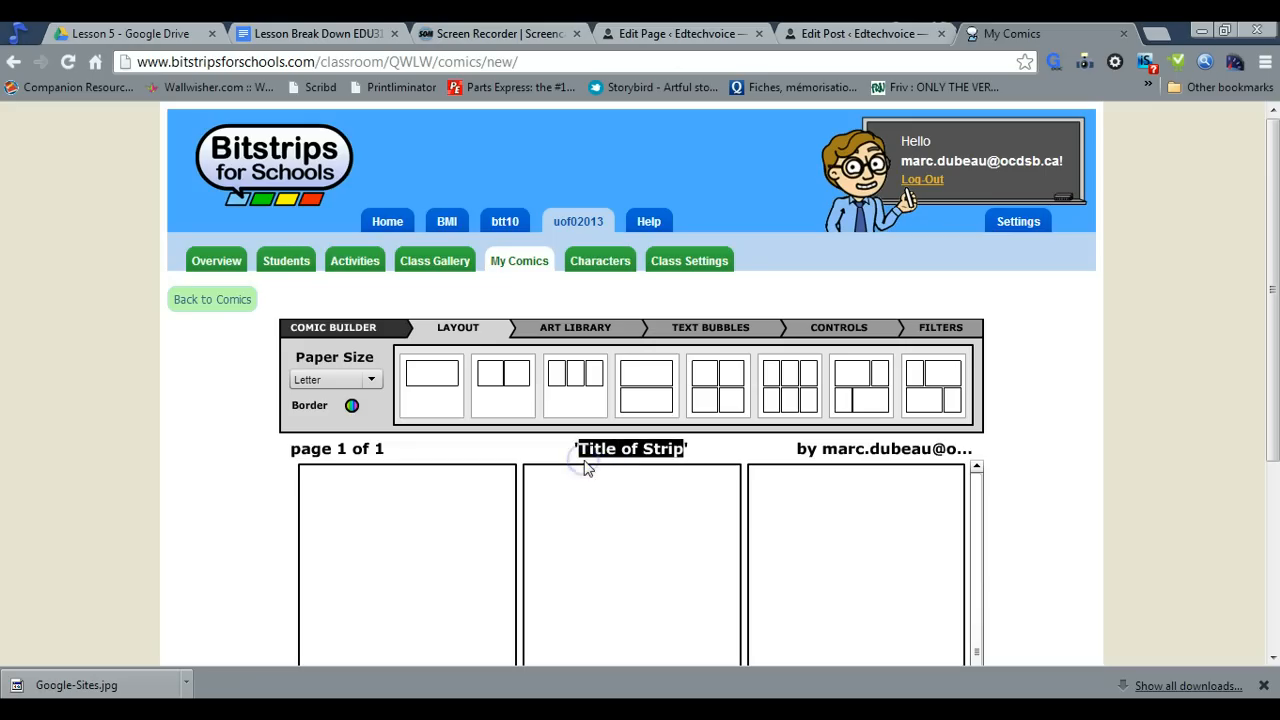
pyautogui.write('sotr')
pyautogui.click(585, 458)
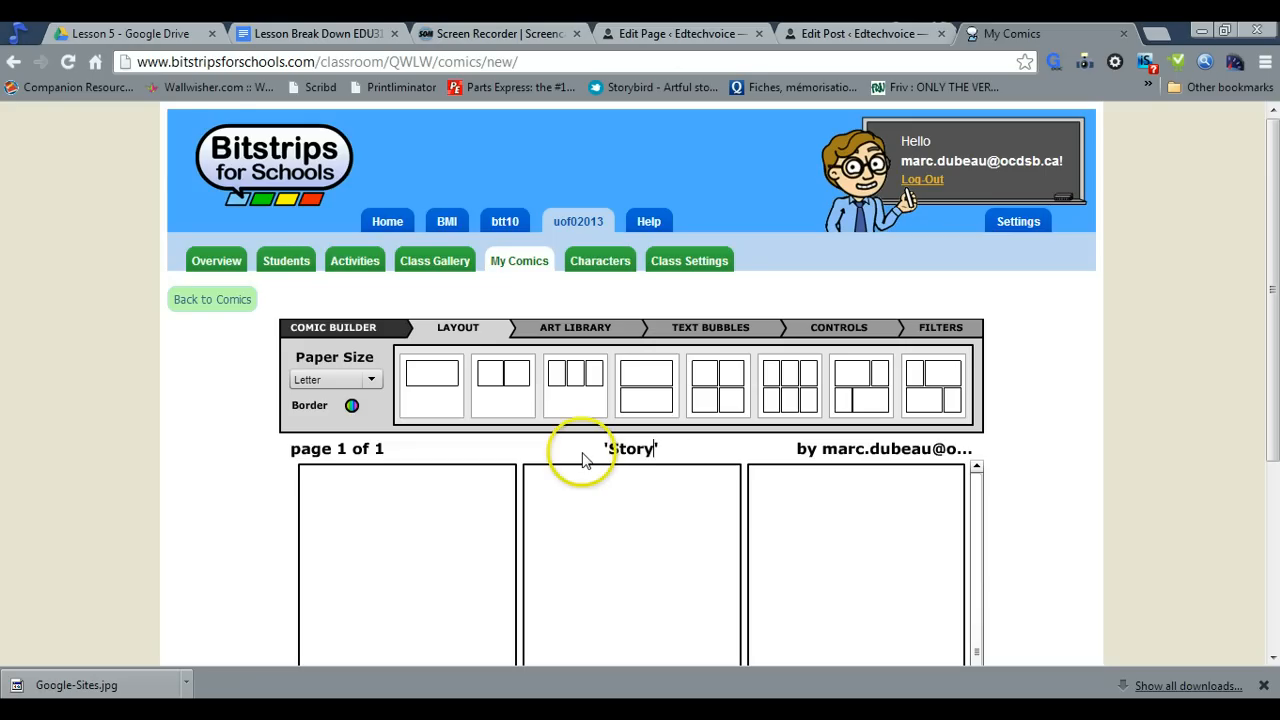
pyautogui.write('yboard 1')
pyautogui.press('Return')
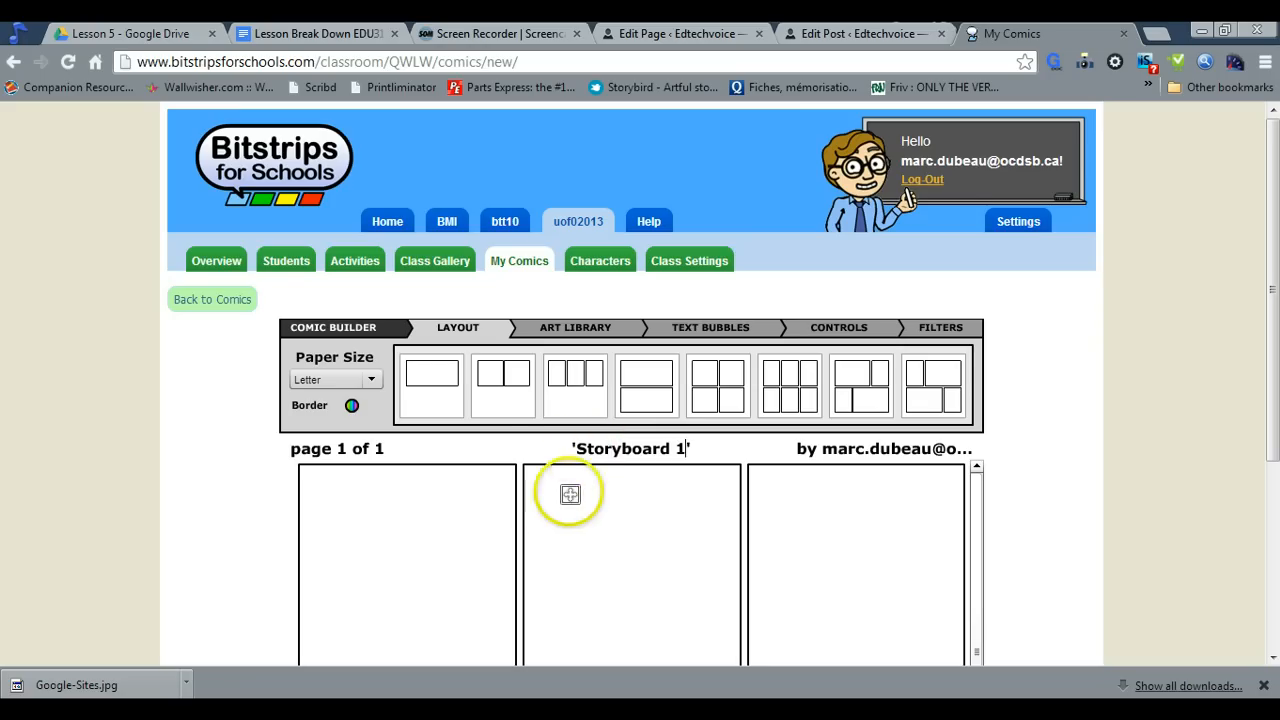
# Place the store interior scene with blue walls from the scene library into each of the three first-row panels
pyautogui.click(444, 521)
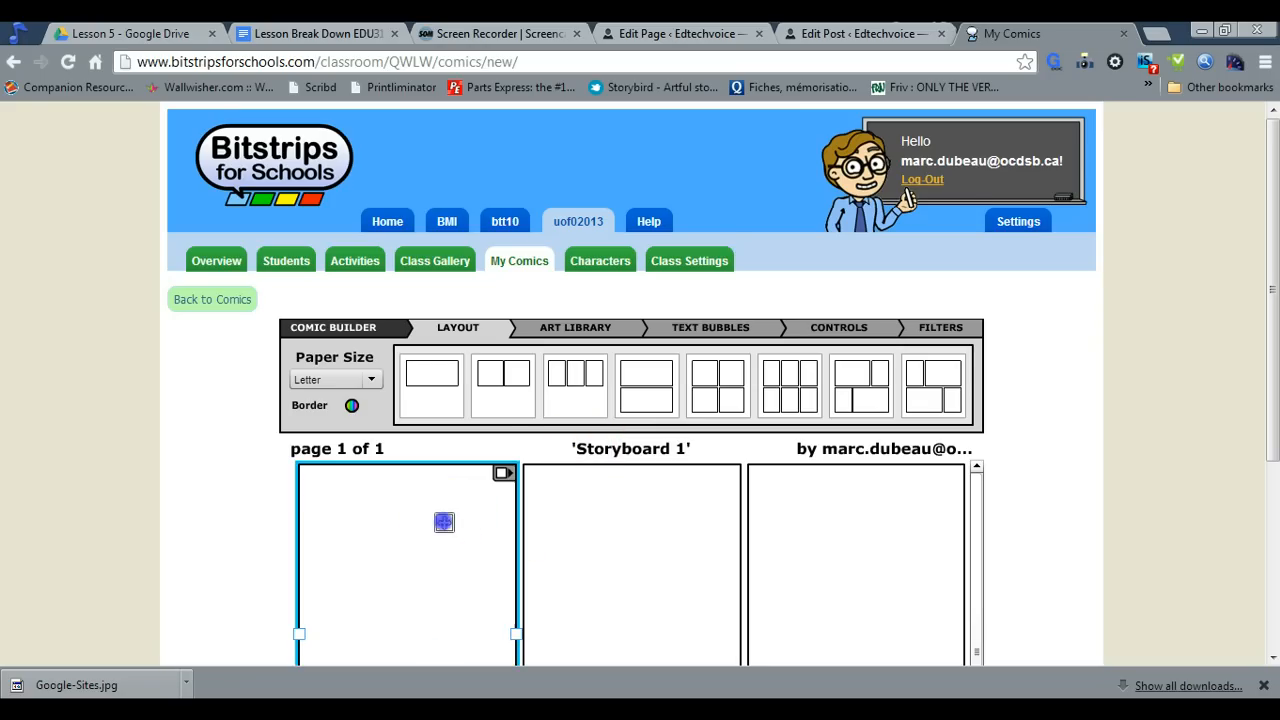
pyautogui.click(568, 333)
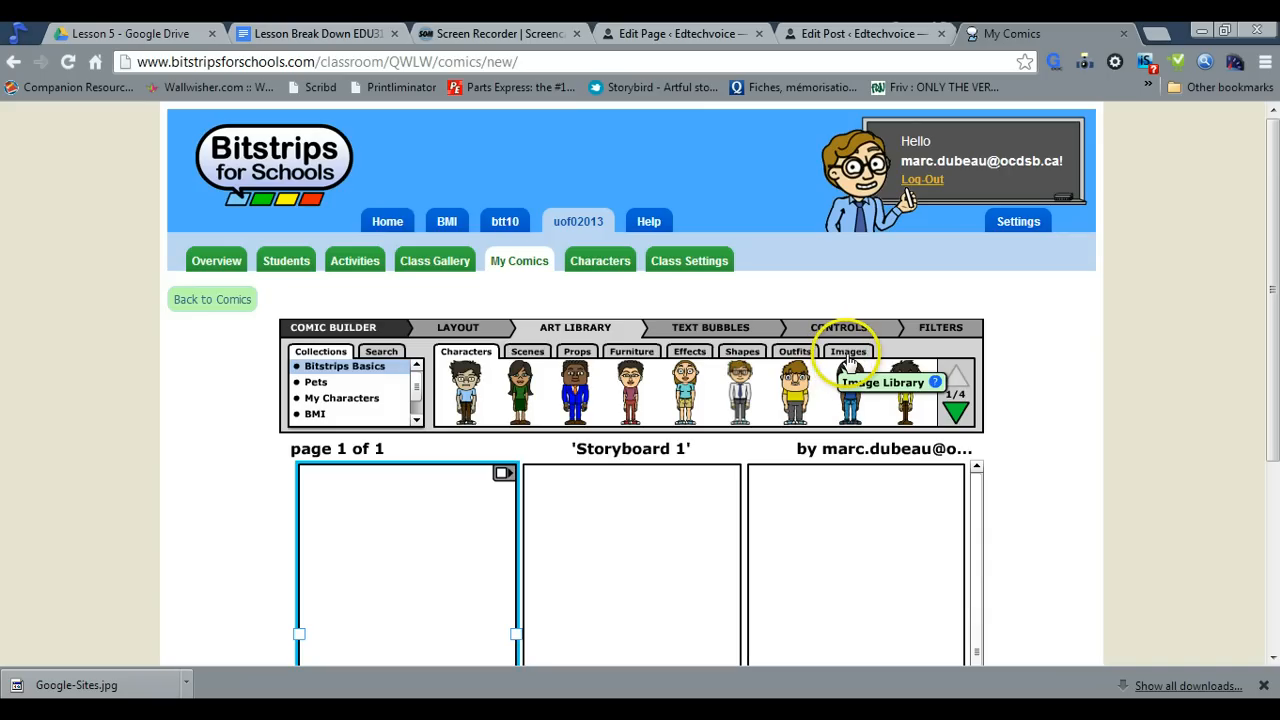
pyautogui.click(528, 352)
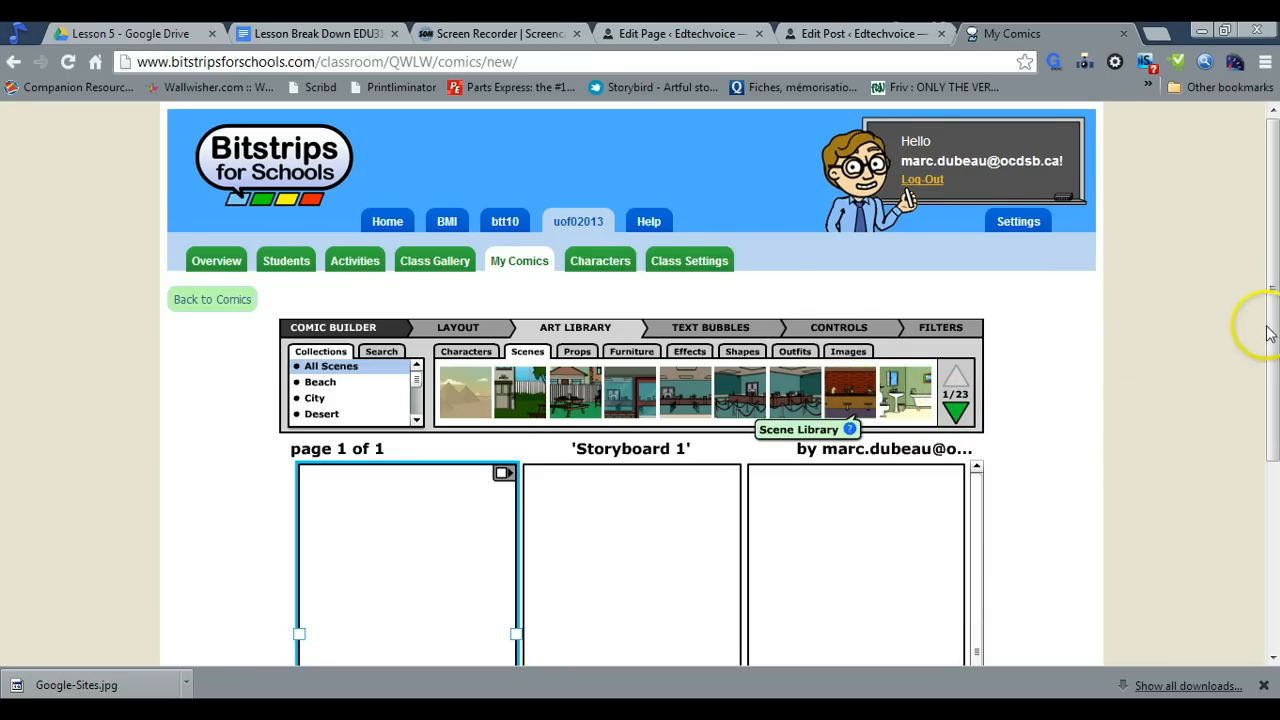
pyautogui.moveTo(1268, 333); pyautogui.dragTo(1268, 407)
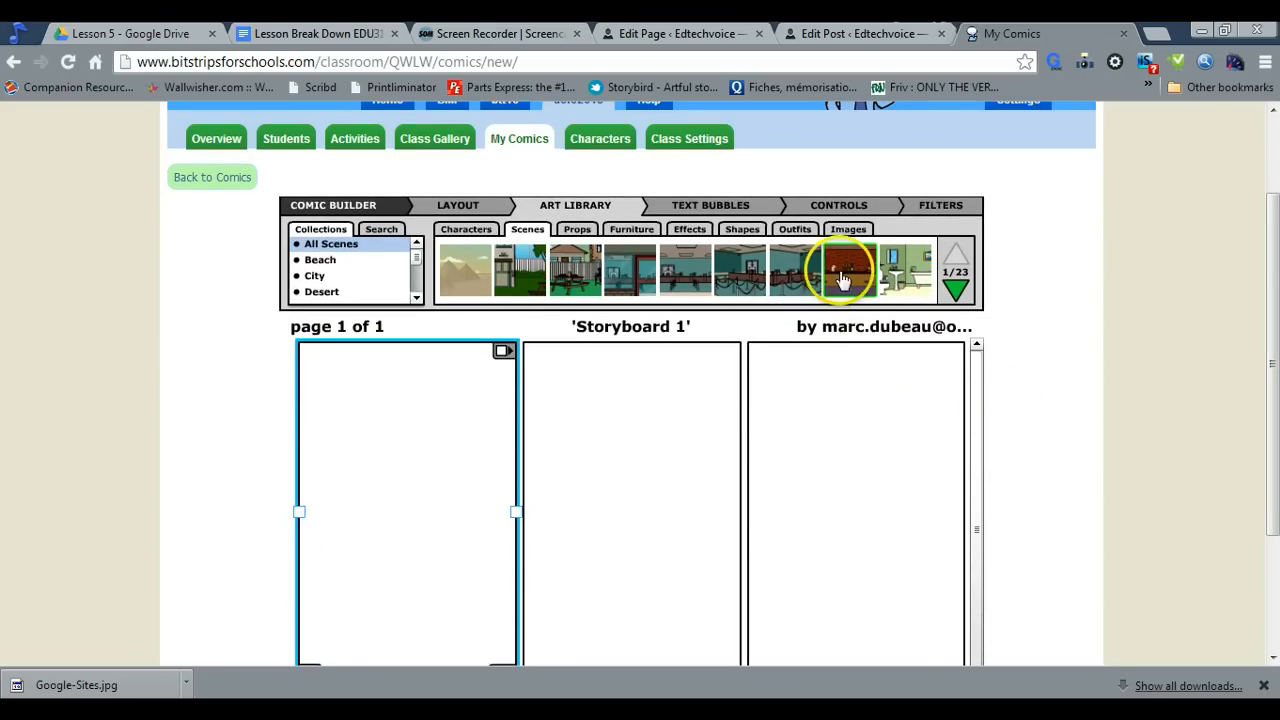
pyautogui.moveTo(837, 271); pyautogui.dragTo(940, 287)
pyautogui.click(955, 290)
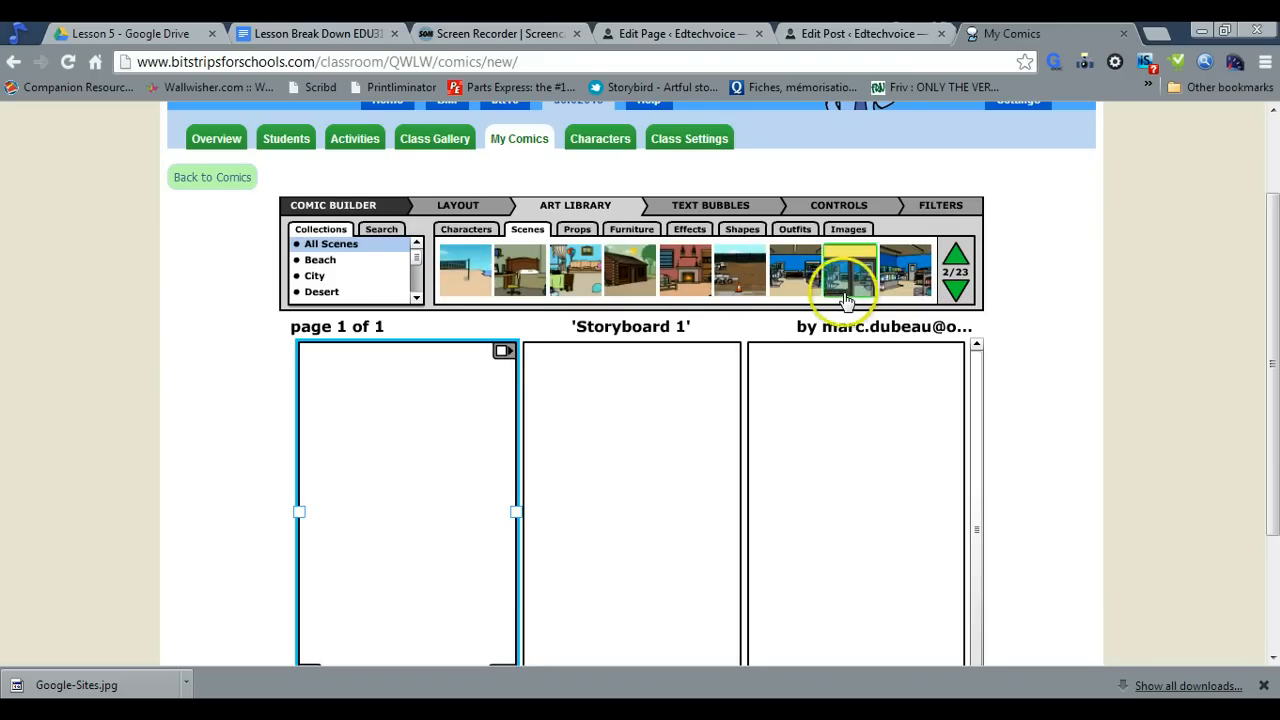
pyautogui.moveTo(808, 281); pyautogui.dragTo(428, 511)
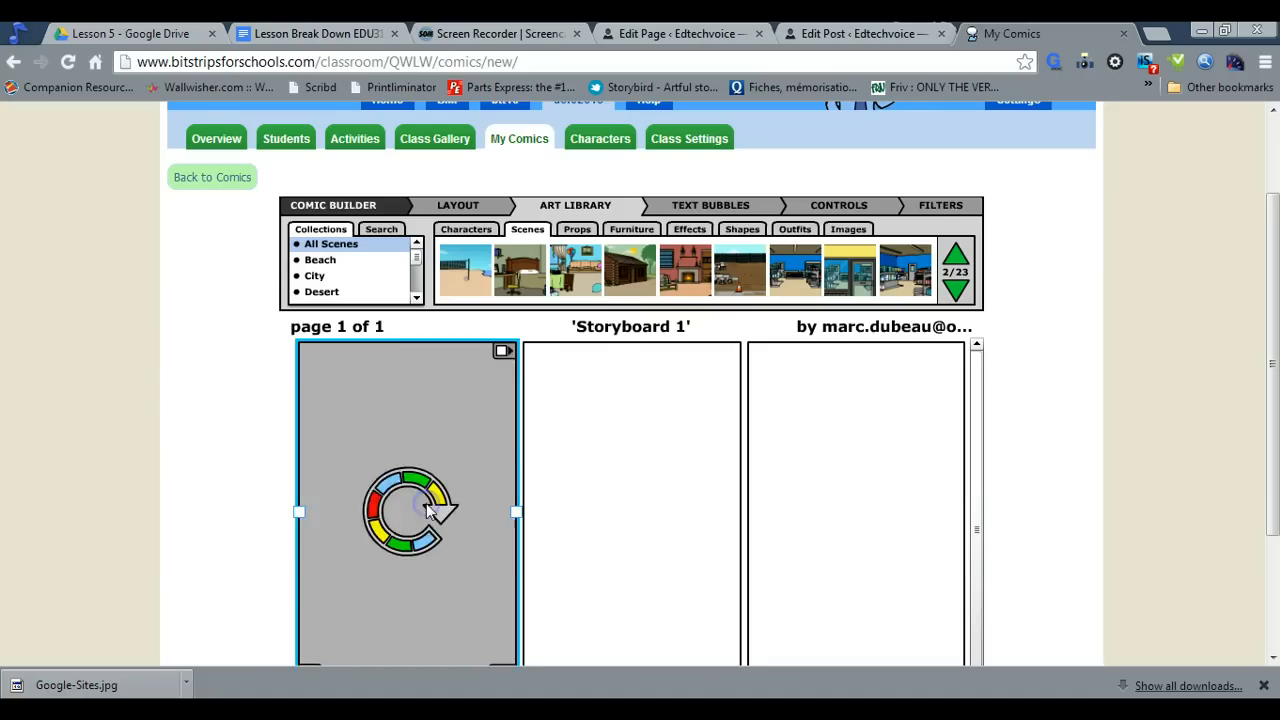
pyautogui.moveTo(850, 285); pyautogui.dragTo(660, 526)
pyautogui.moveTo(798, 272); pyautogui.dragTo(844, 483)
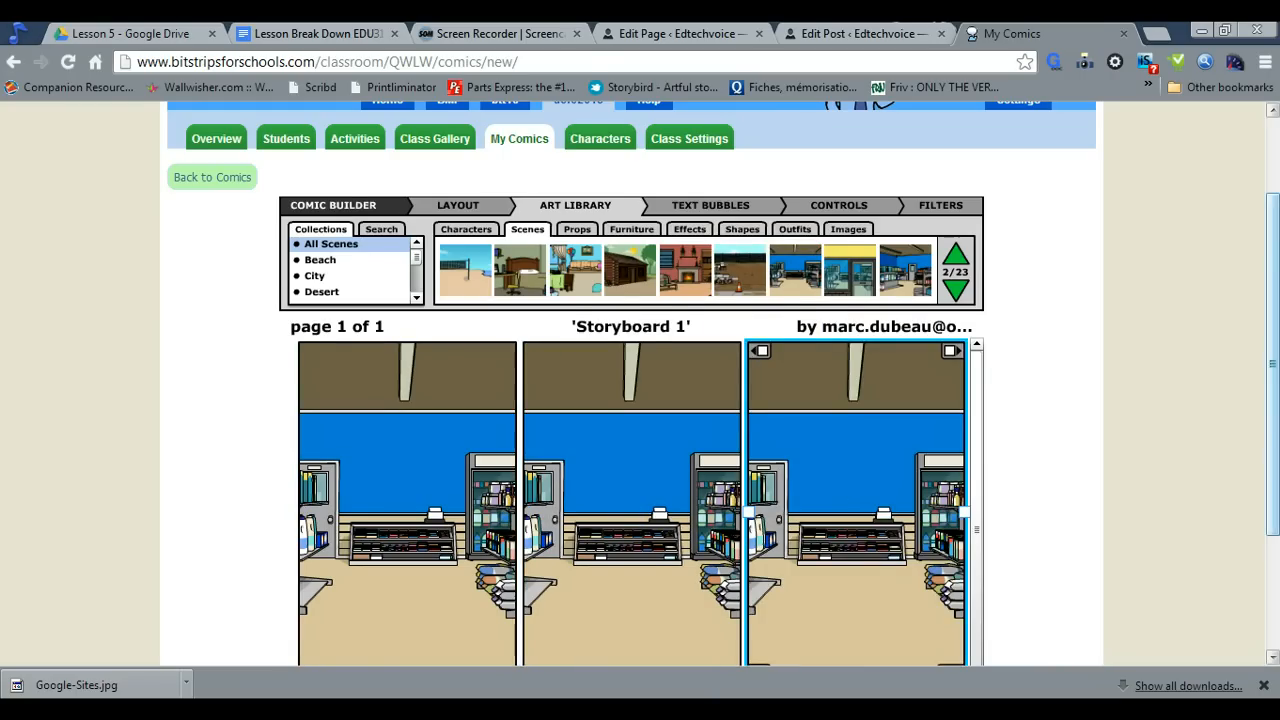
# Add the red-haired woman in the pink dress from the uof02013 character collection to the first panel
pyautogui.moveTo(1275, 243)
pyautogui.mouseDown()
pyautogui.moveTo(1275, 388)
pyautogui.moveTo(1277, 258)
pyautogui.mouseUp()
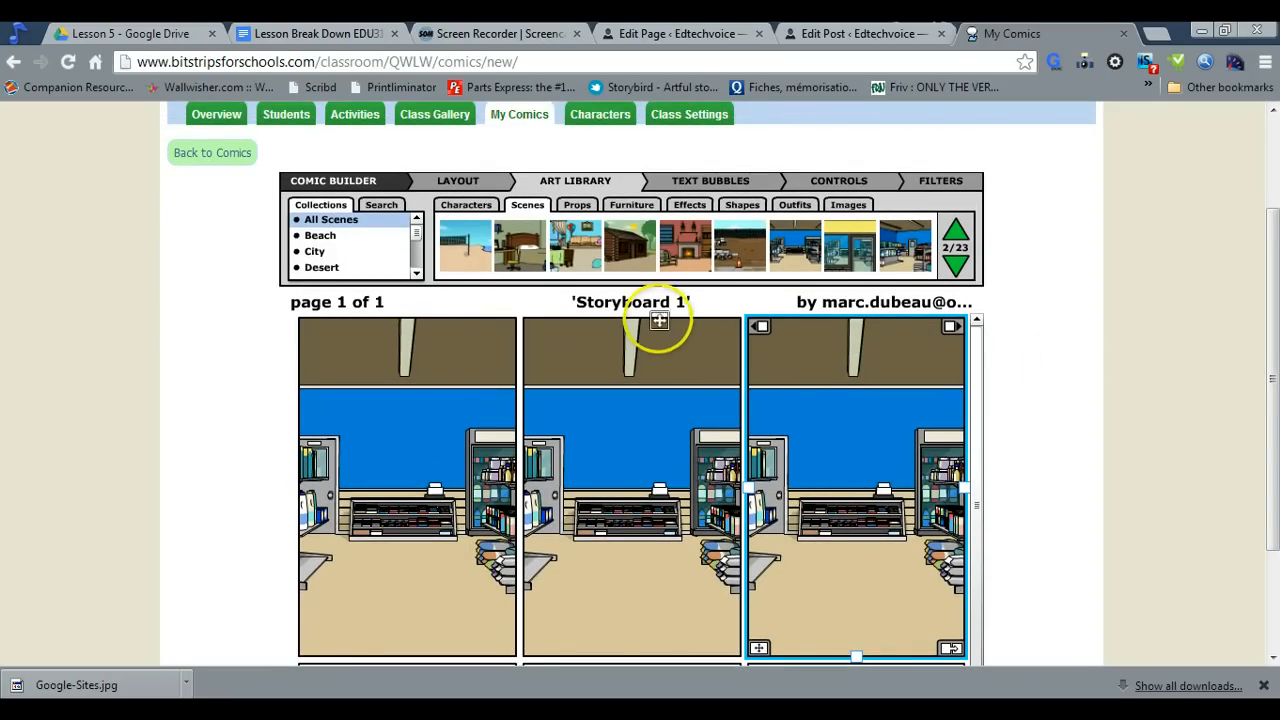
pyautogui.click(466, 205)
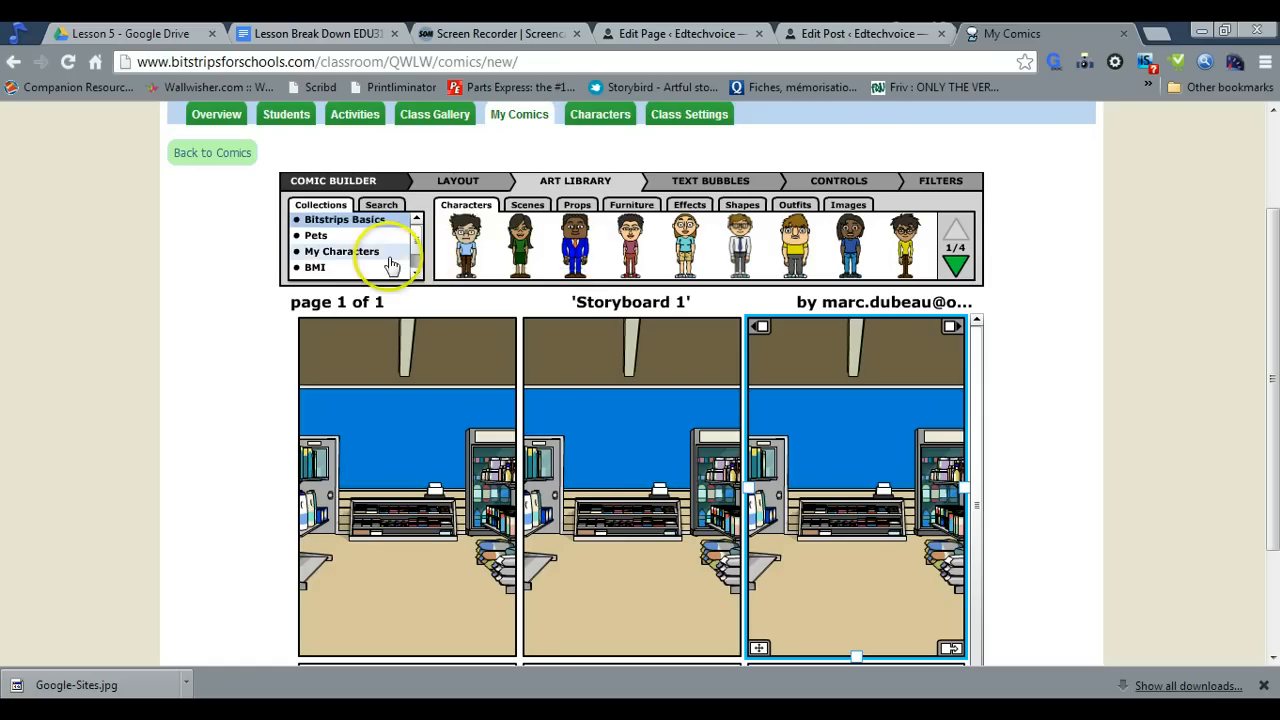
pyautogui.scroll(-2, 418, 250)
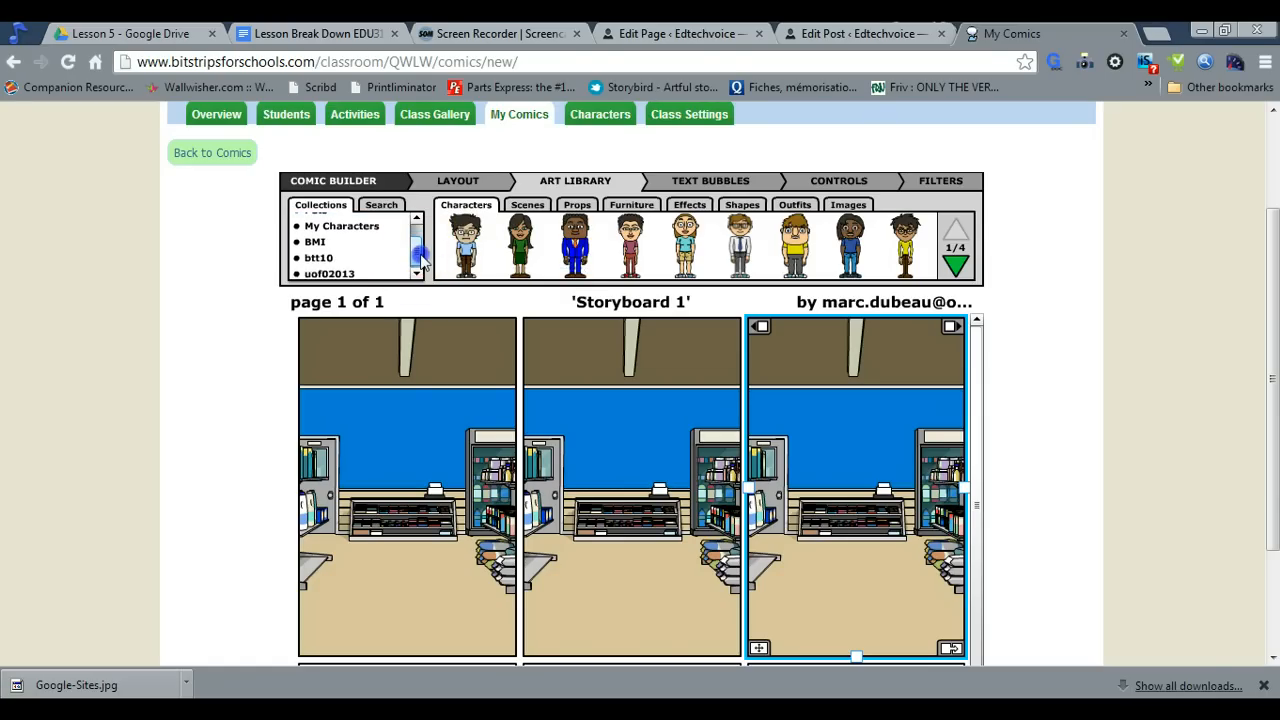
pyautogui.click(376, 275)
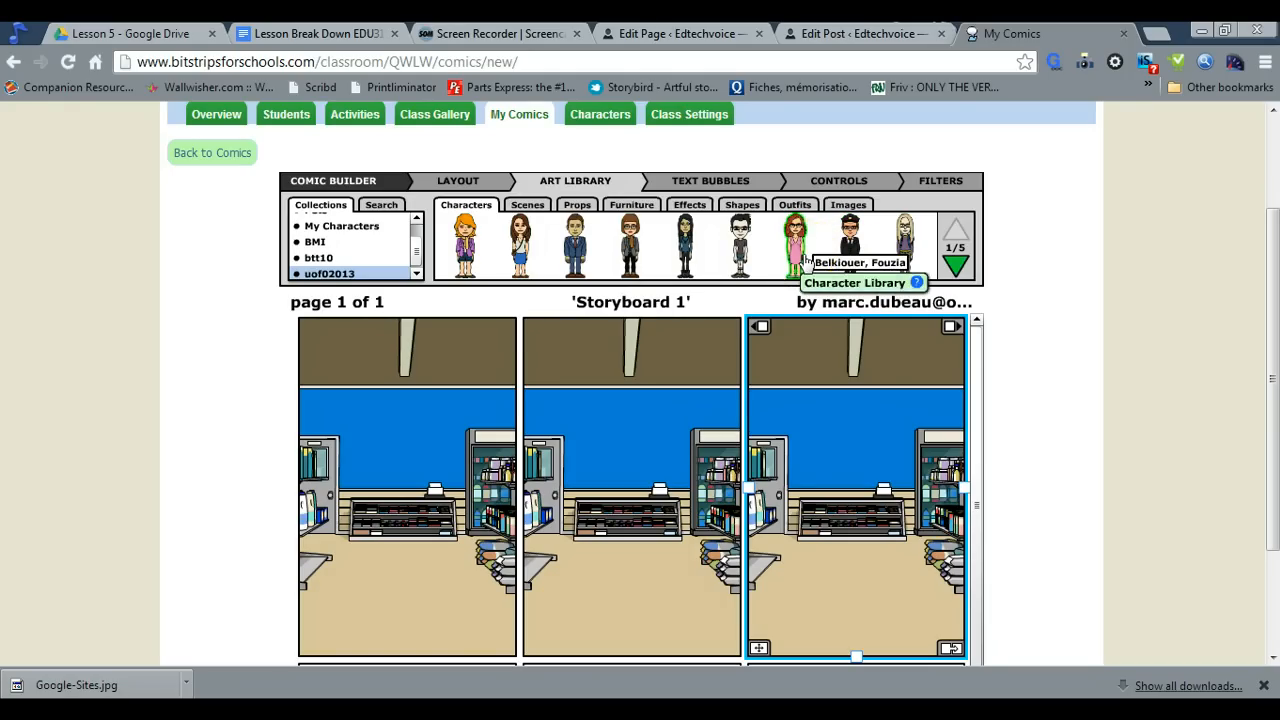
pyautogui.moveTo(803, 257); pyautogui.dragTo(383, 522)
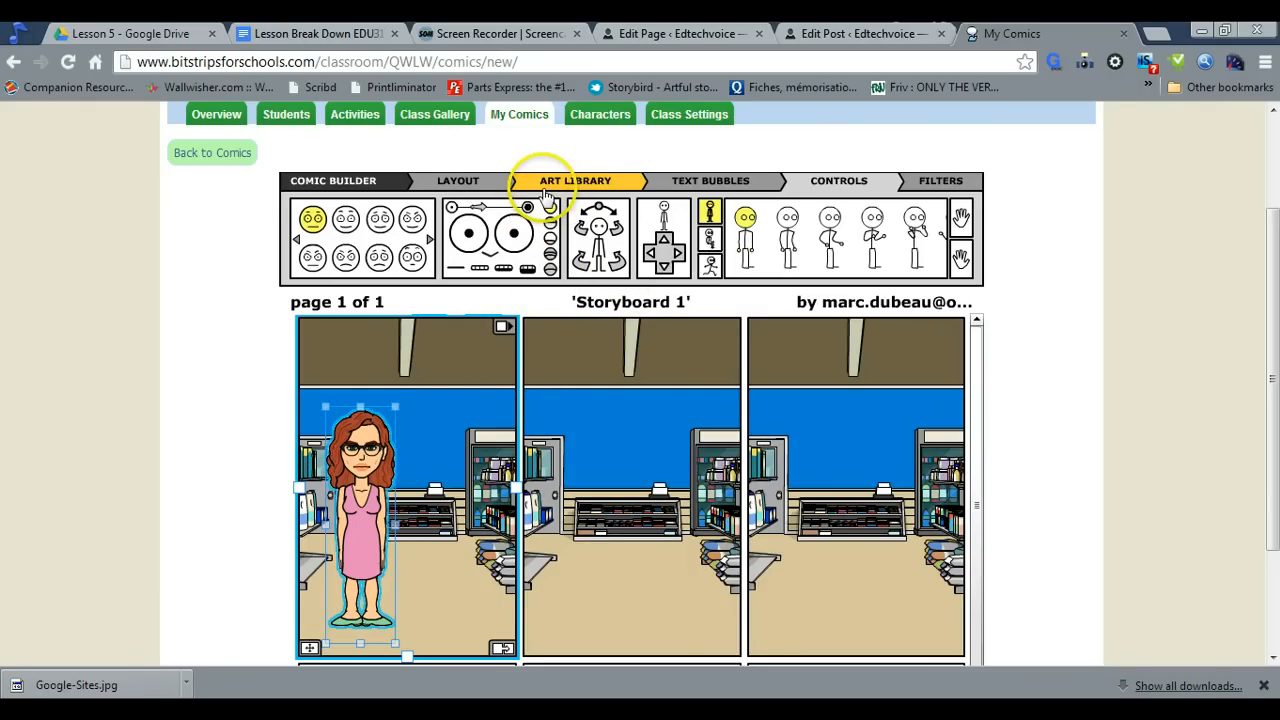
# Copy the woman from the first panel and paste her into the second and third panels
pyautogui.click(376, 457)
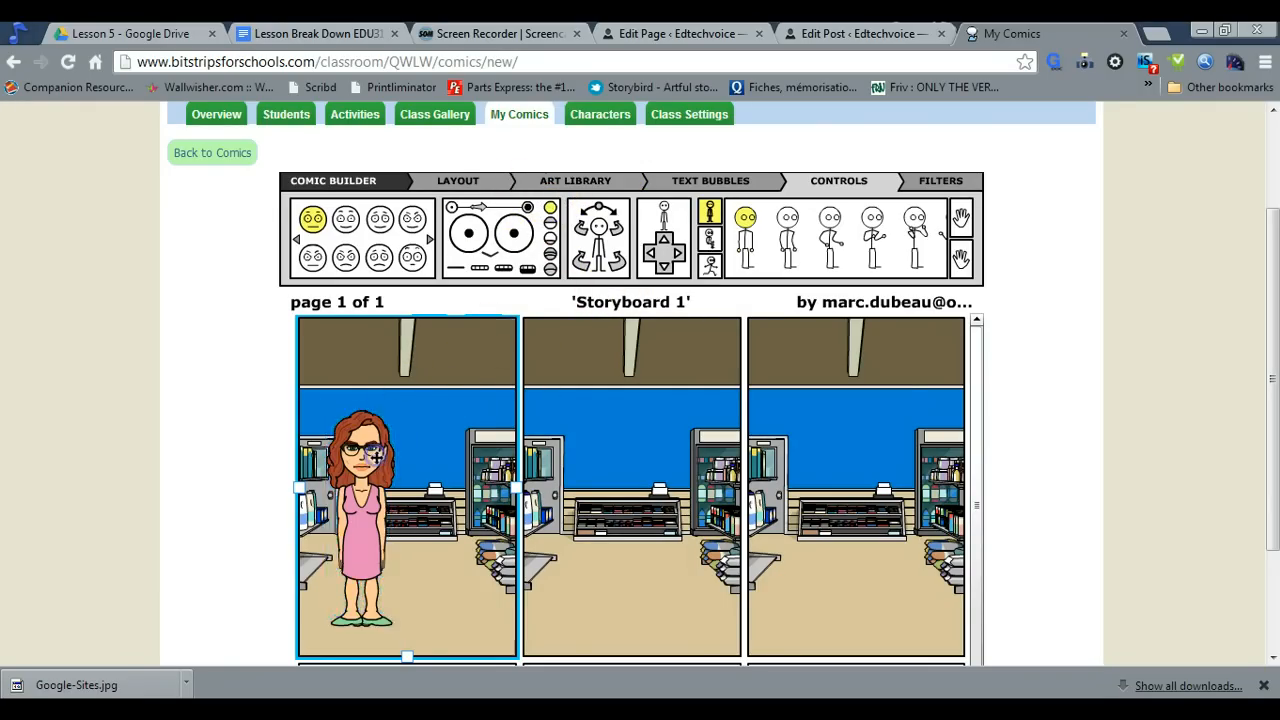
pyautogui.scroll(-3, 376, 457)
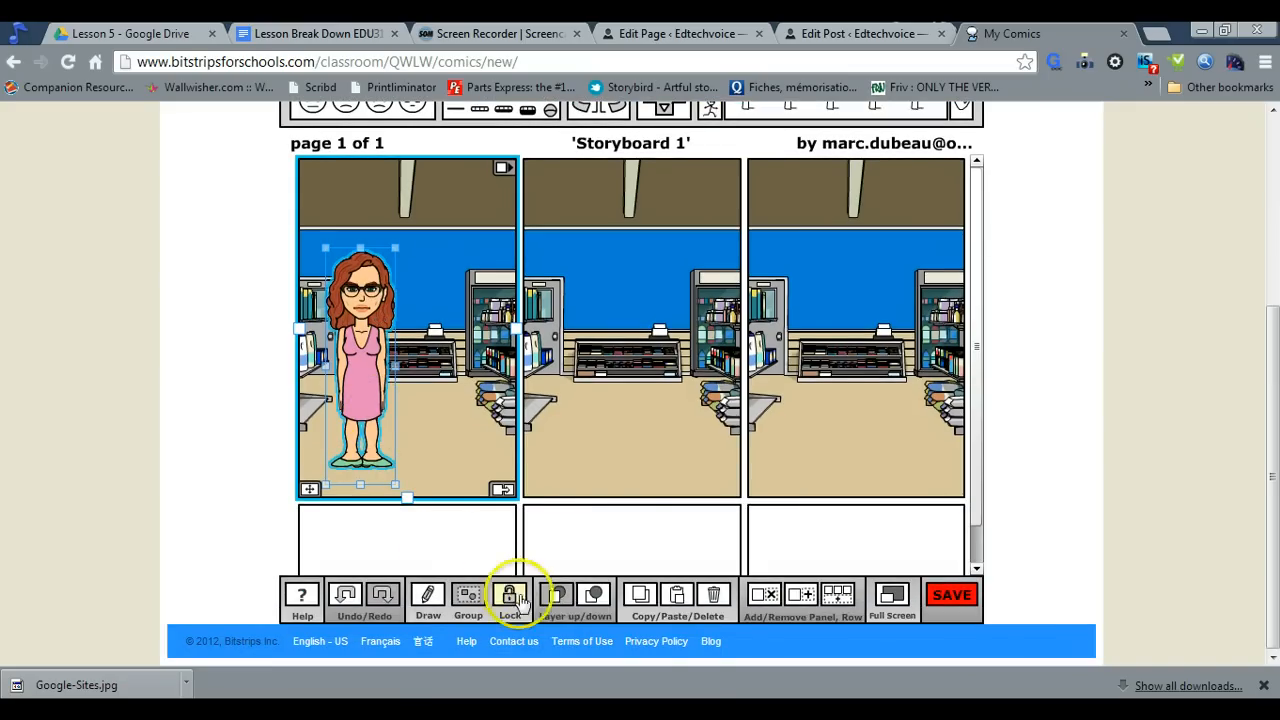
pyautogui.click(510, 598)
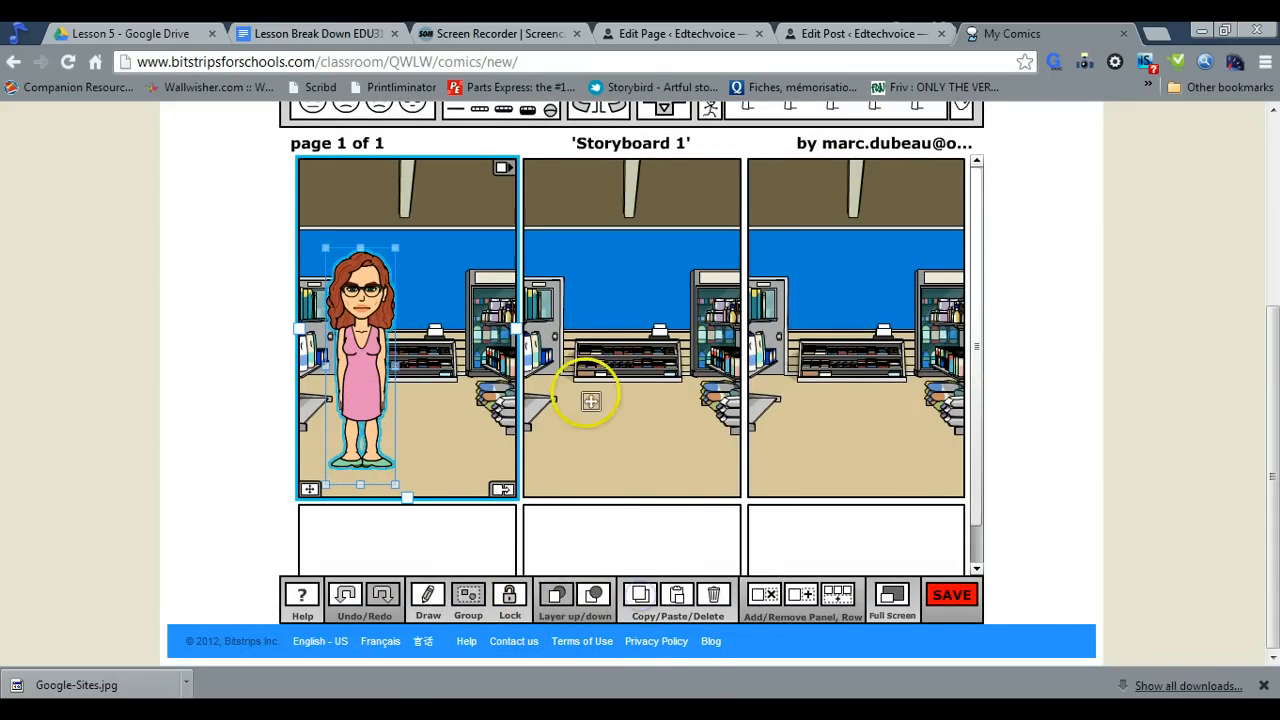
pyautogui.click(572, 360)
pyautogui.click(565, 409)
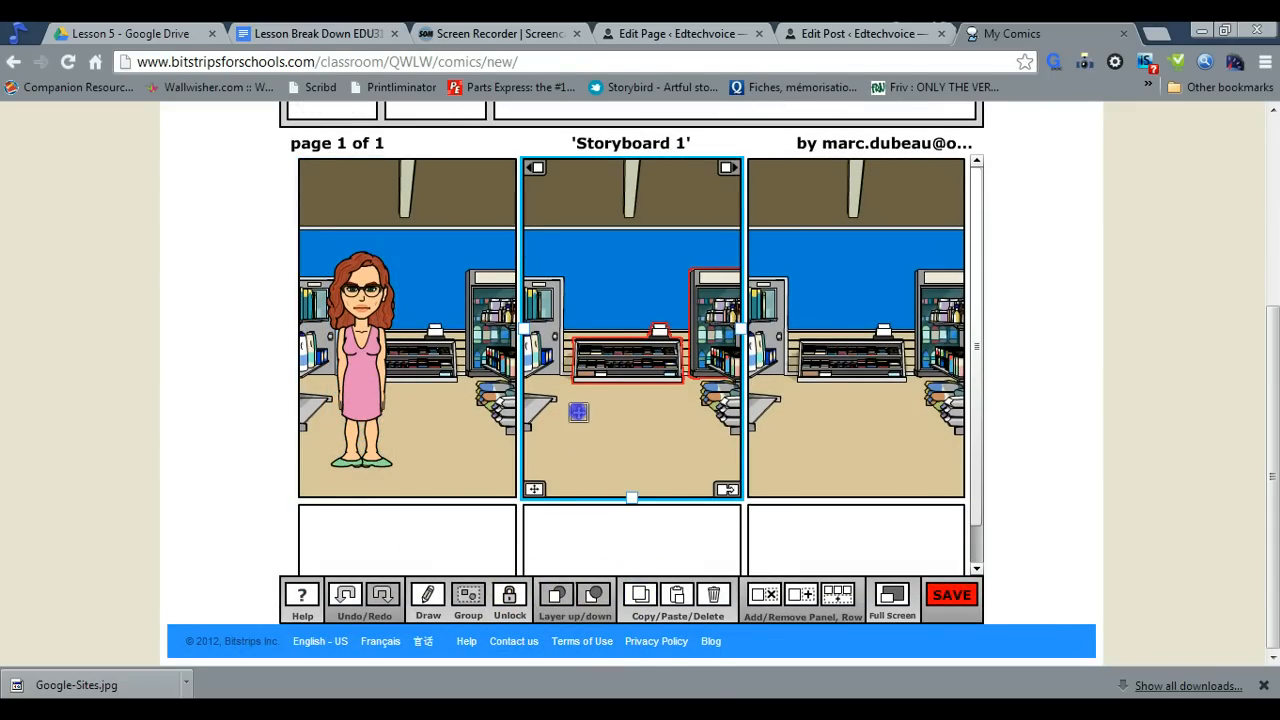
pyautogui.click(617, 421)
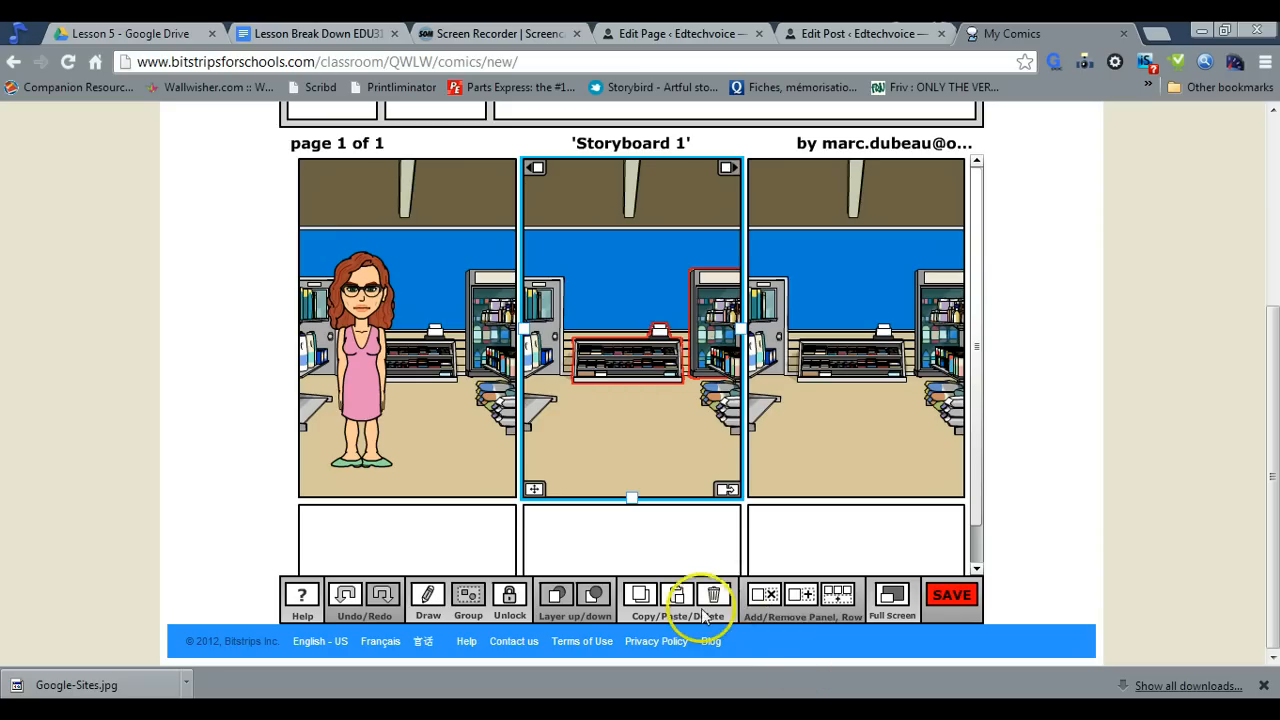
pyautogui.click(676, 596)
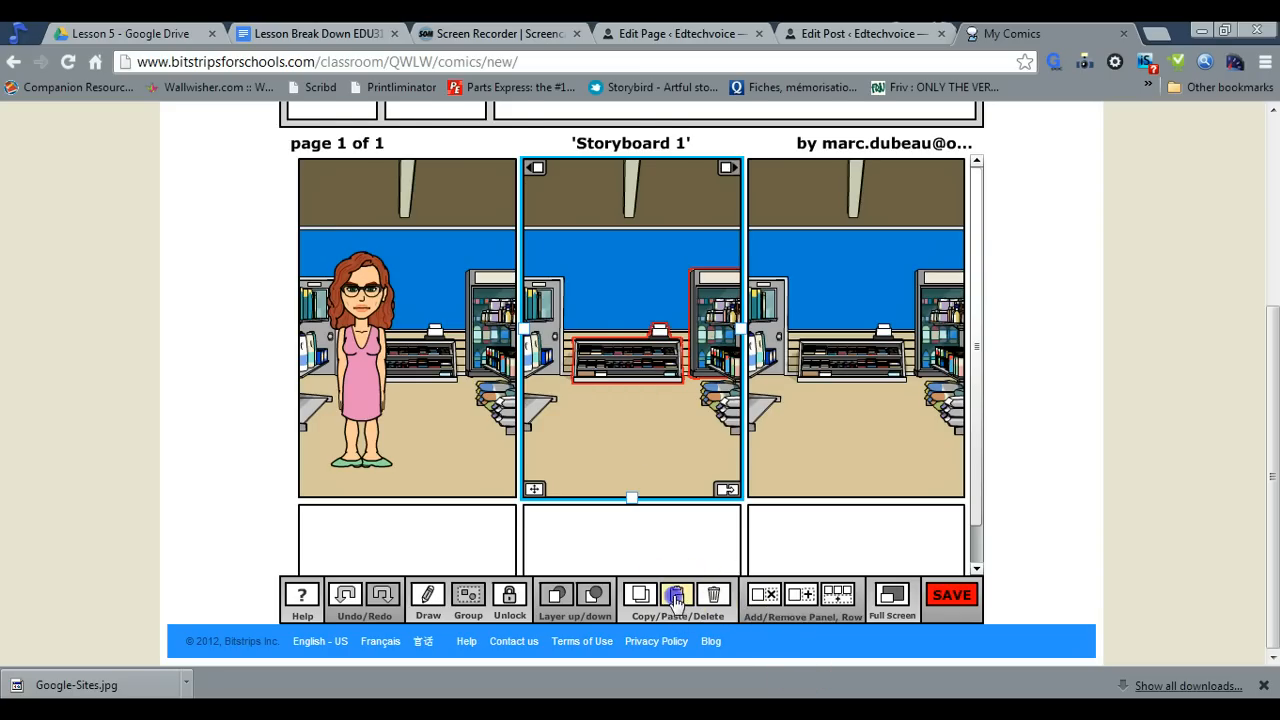
pyautogui.click(816, 446)
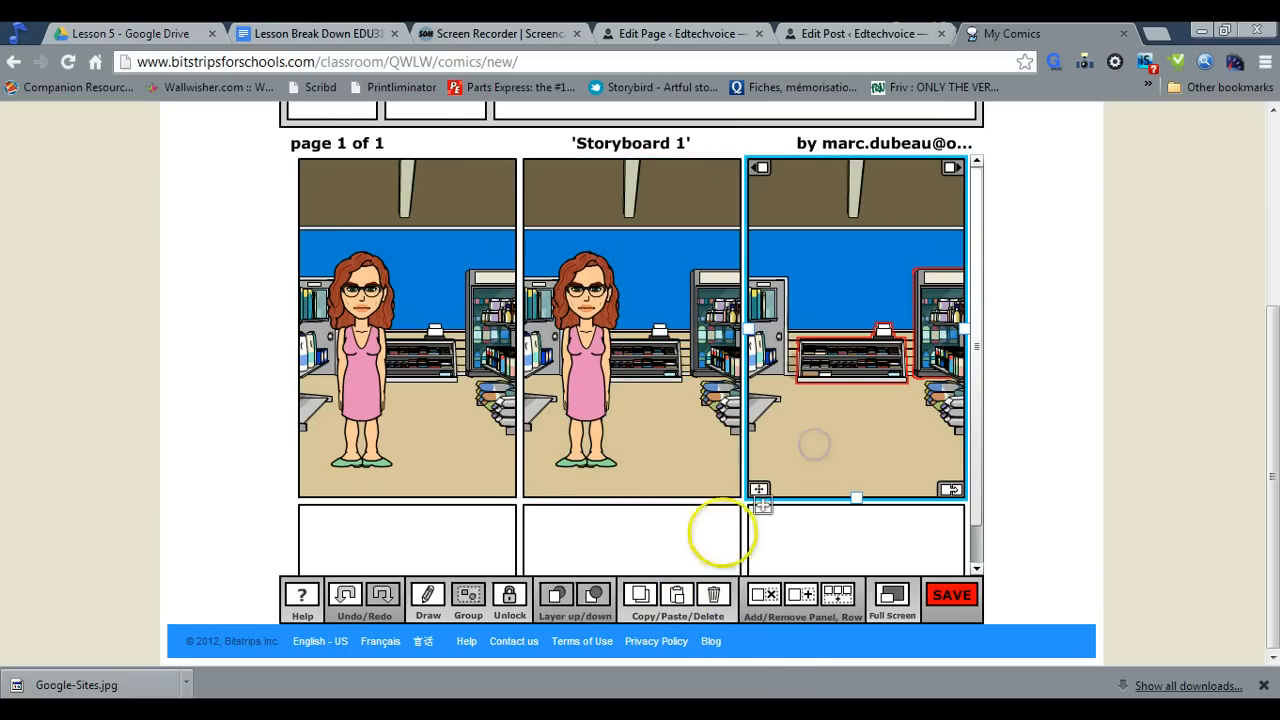
pyautogui.click(676, 596)
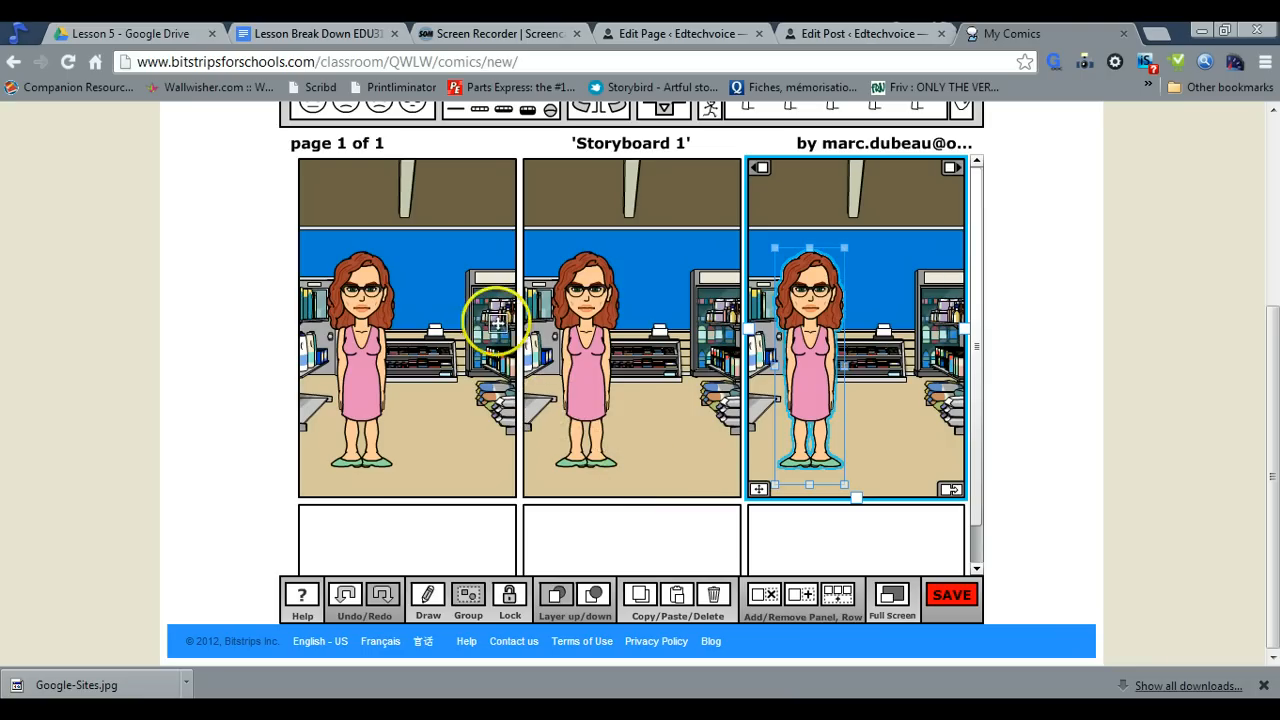
# Add a yellow caption box to the upper corner of the first panel, above the woman
pyautogui.moveTo(1272, 341); pyautogui.dragTo(1272, 261)
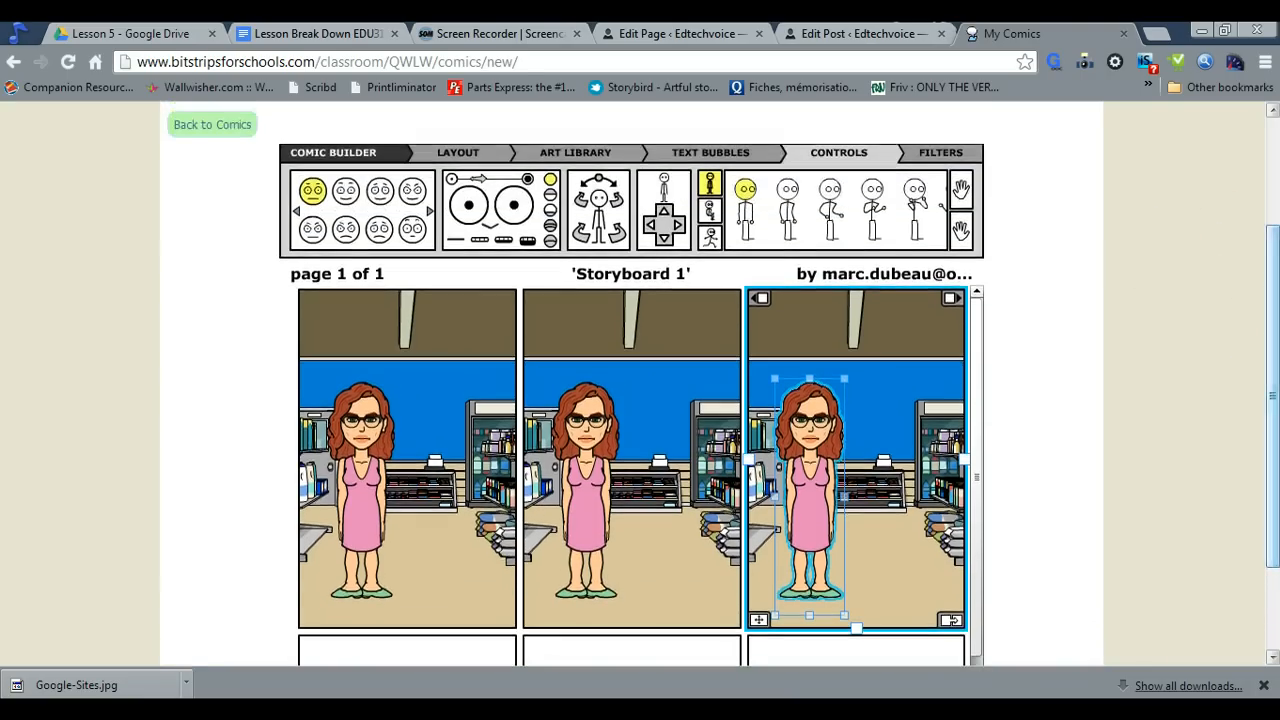
pyautogui.click(695, 158)
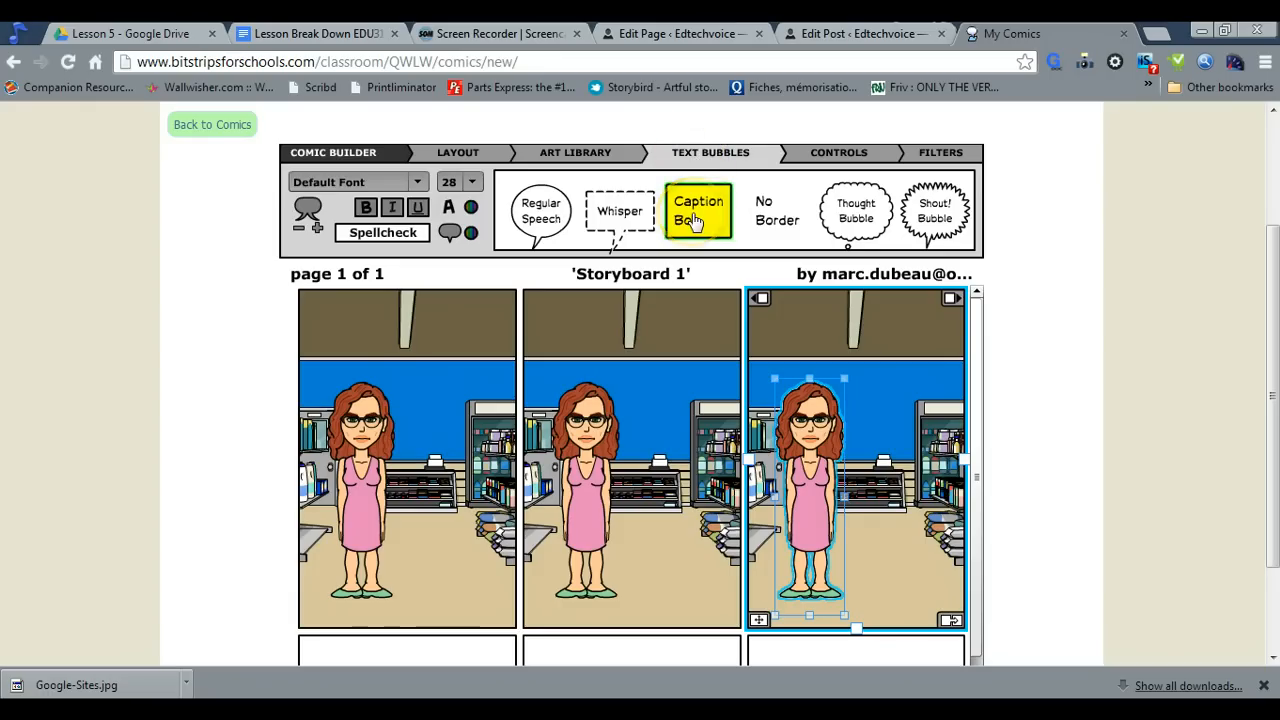
pyautogui.moveTo(693, 220); pyautogui.dragTo(331, 323)
pyautogui.click(356, 425)
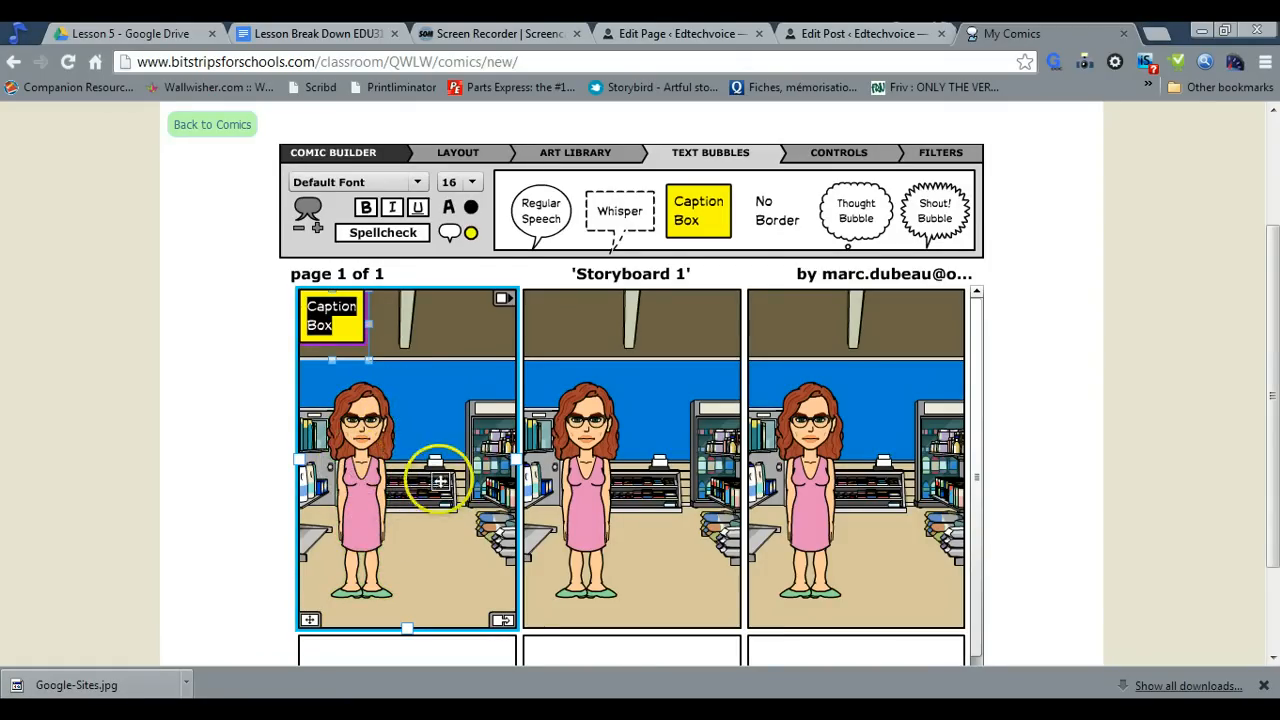
# Replace the caption's placeholder text with a line beginning "Open scene: Character" about the character explaining herself
pyautogui.click(334, 329)
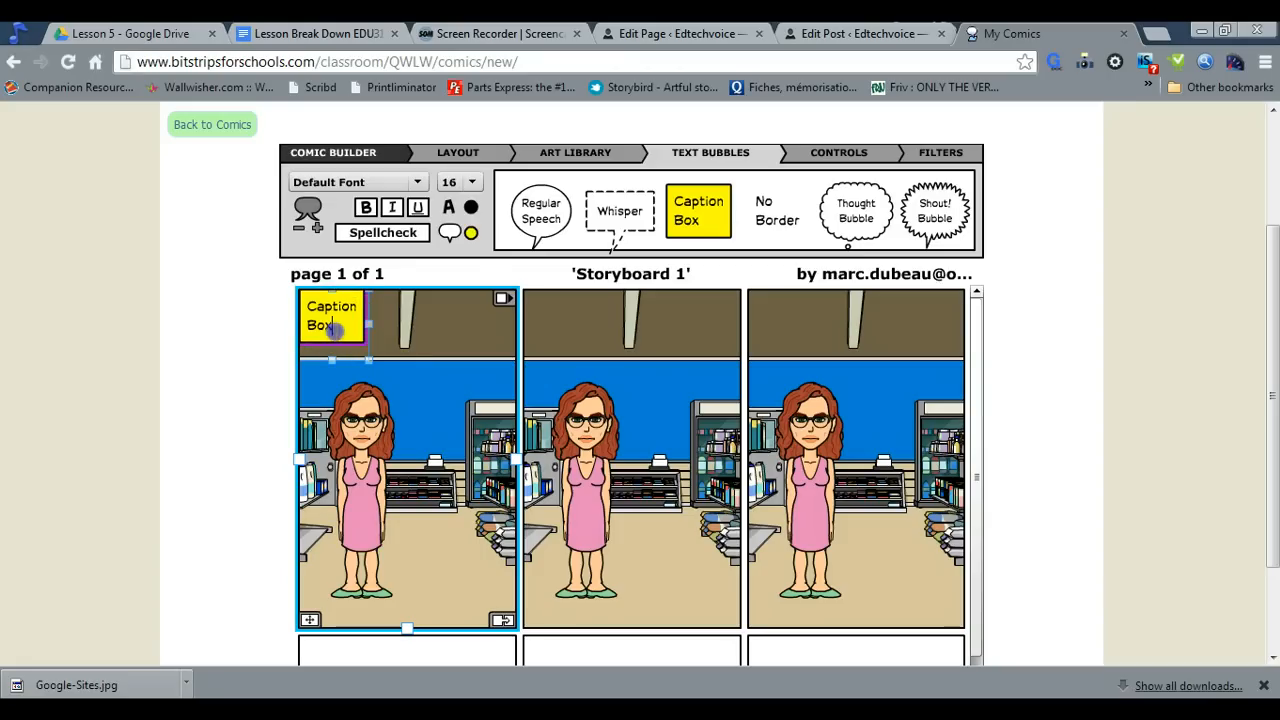
pyautogui.moveTo(334, 329); pyautogui.dragTo(308, 313)
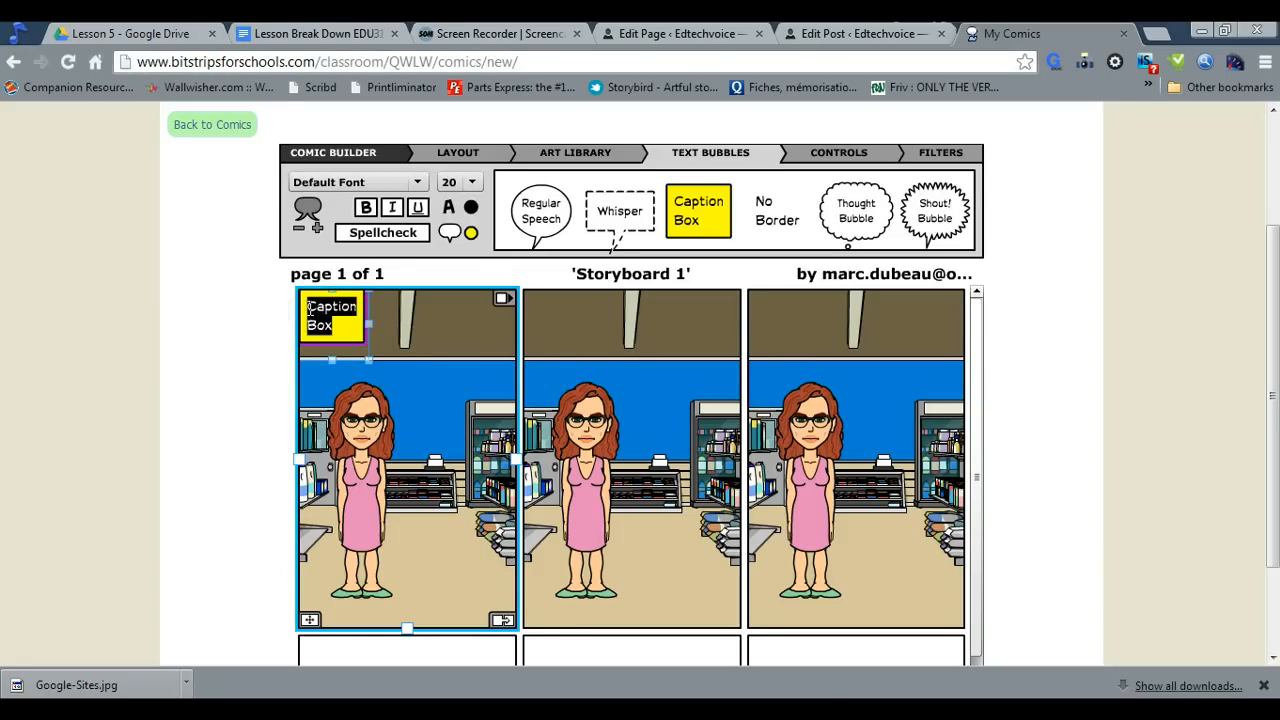
pyautogui.write('Open')
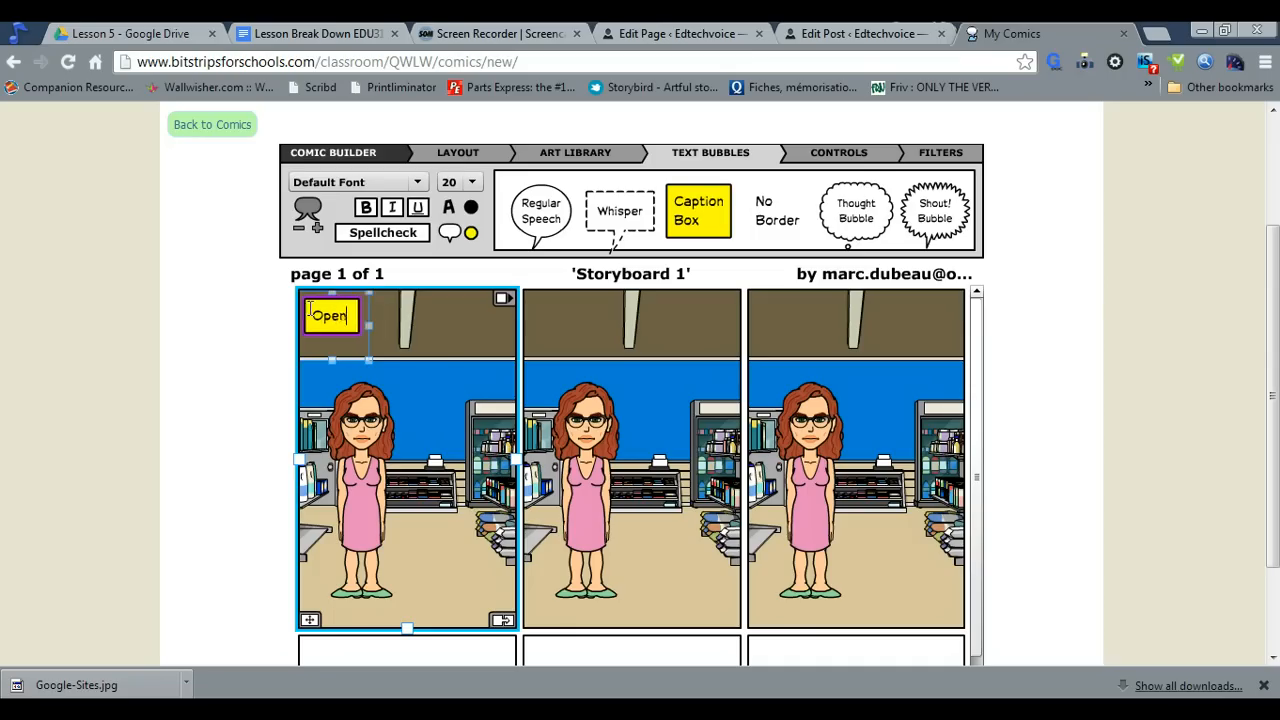
pyautogui.write(' scene: C')
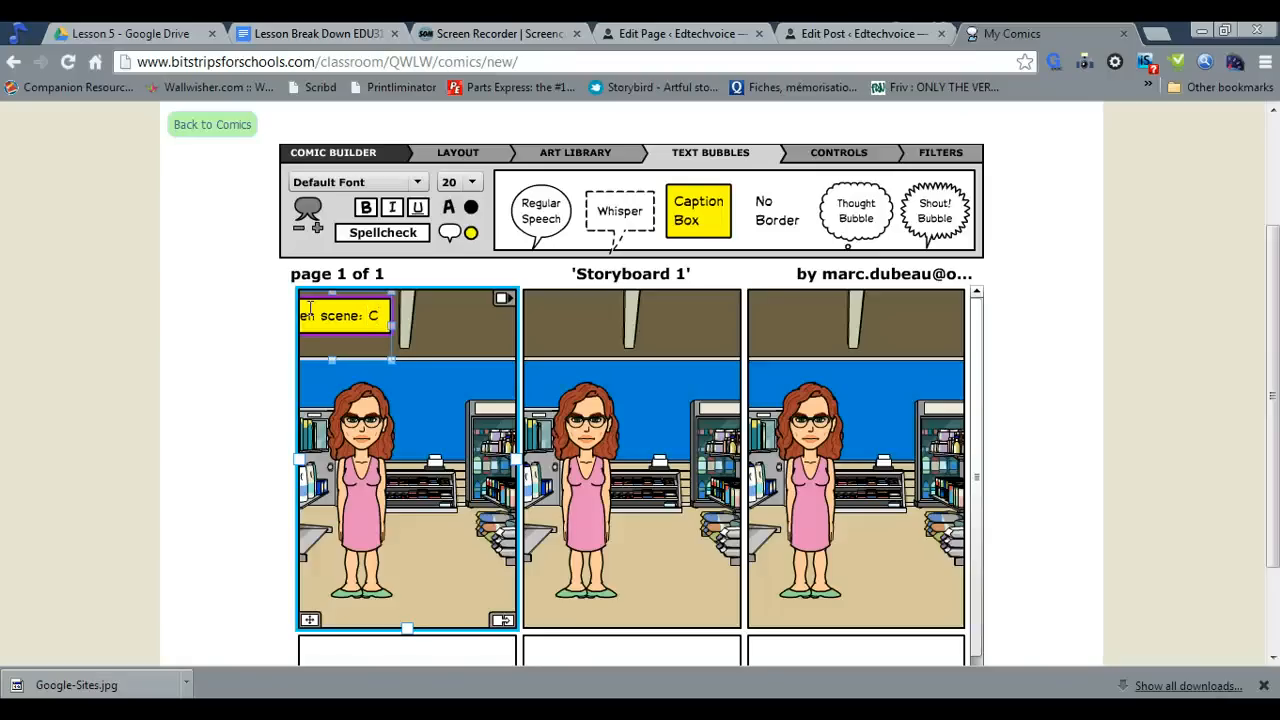
pyautogui.write('haracter e')
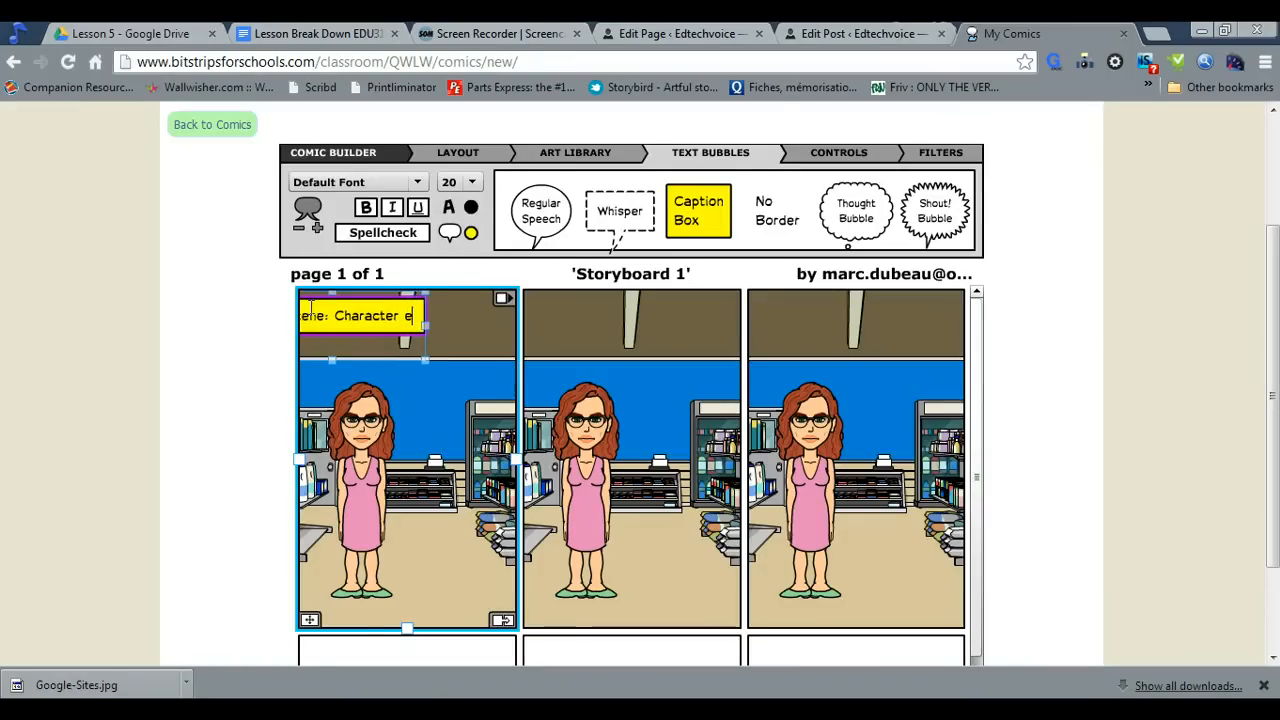
pyautogui.write('xplai')
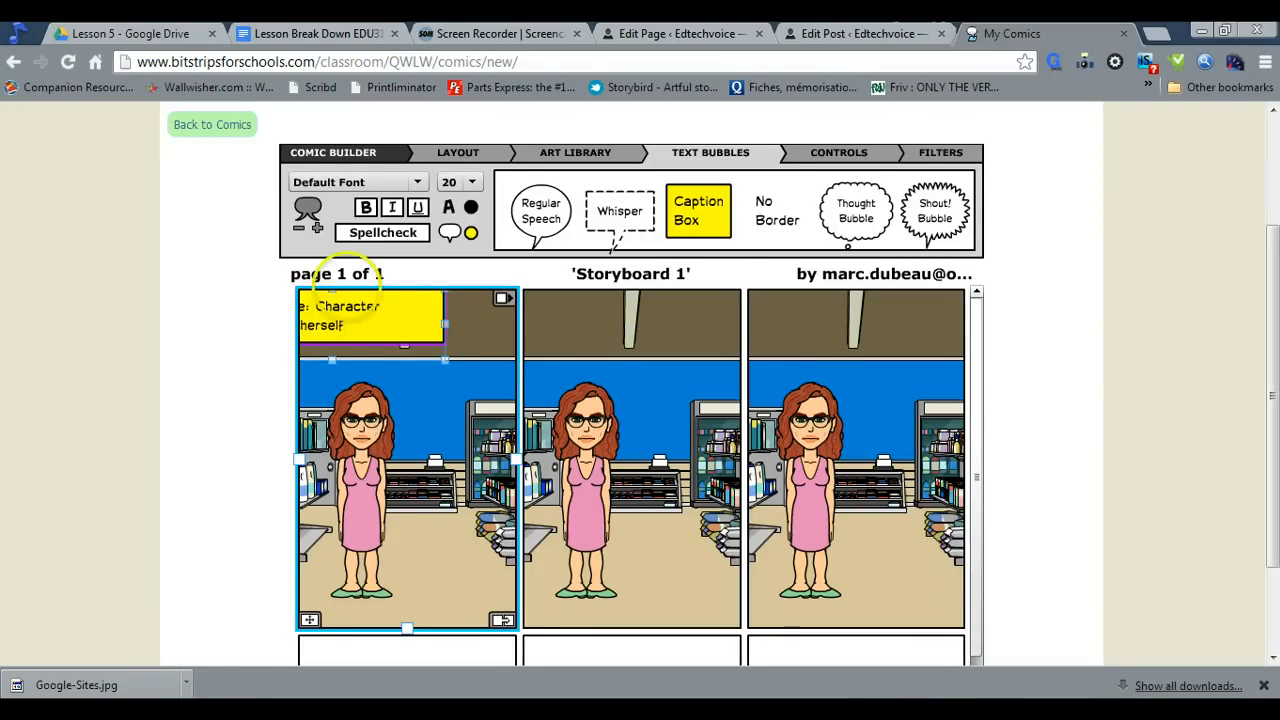
# Resize and reposition the yellow caption in the first panel so its full text spans the panel above the woman
pyautogui.moveTo(408, 343); pyautogui.dragTo(434, 368)
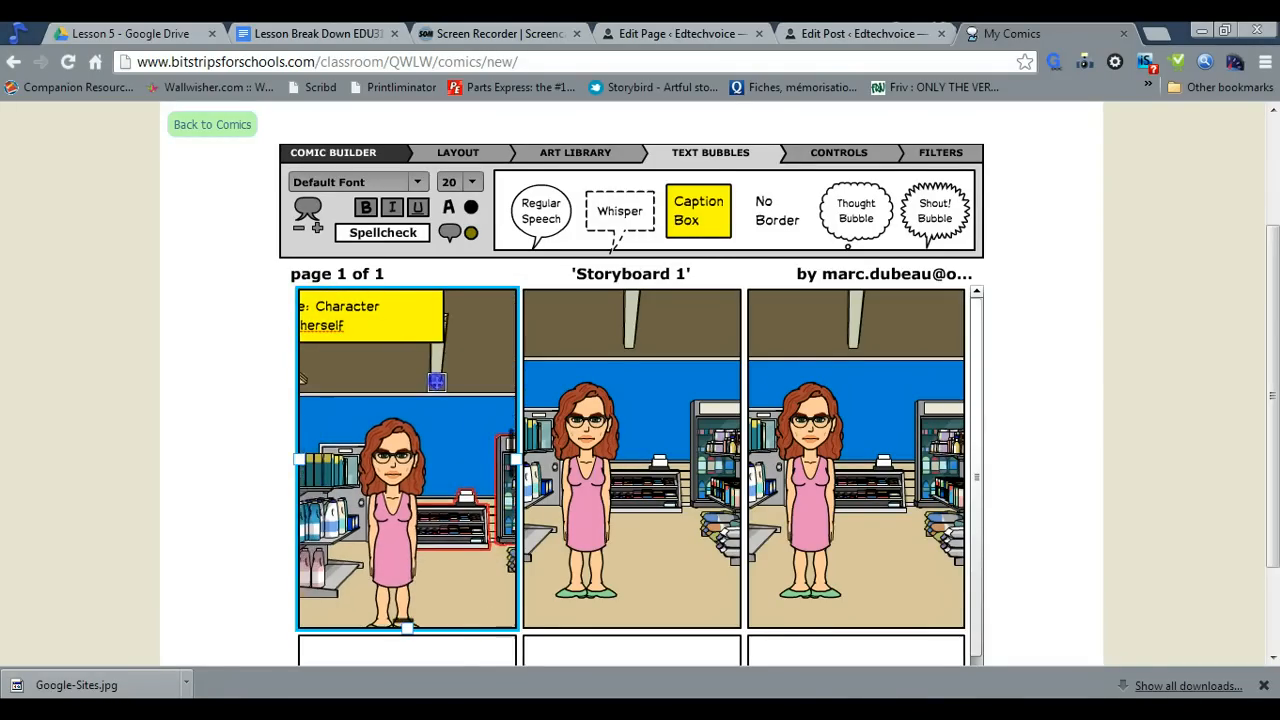
pyautogui.click(405, 319)
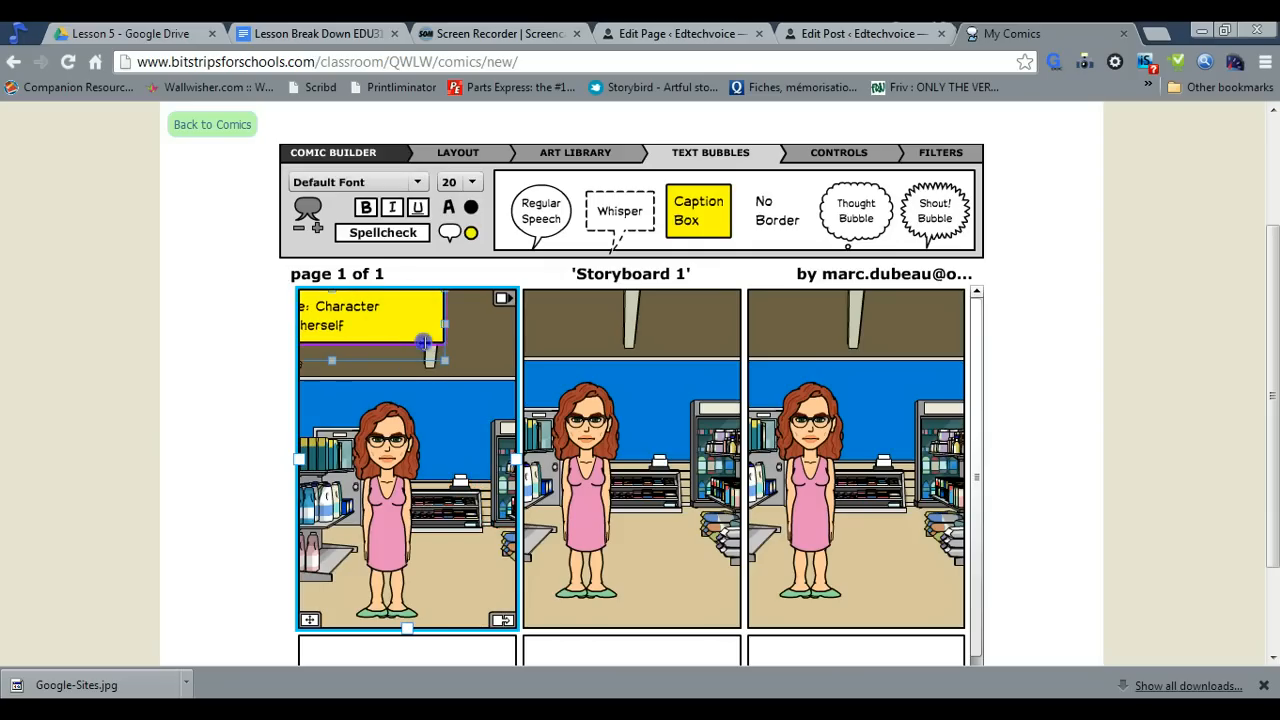
pyautogui.moveTo(447, 326)
pyautogui.mouseDown()
pyautogui.moveTo(451, 346)
pyautogui.moveTo(446, 322)
pyautogui.mouseUp()
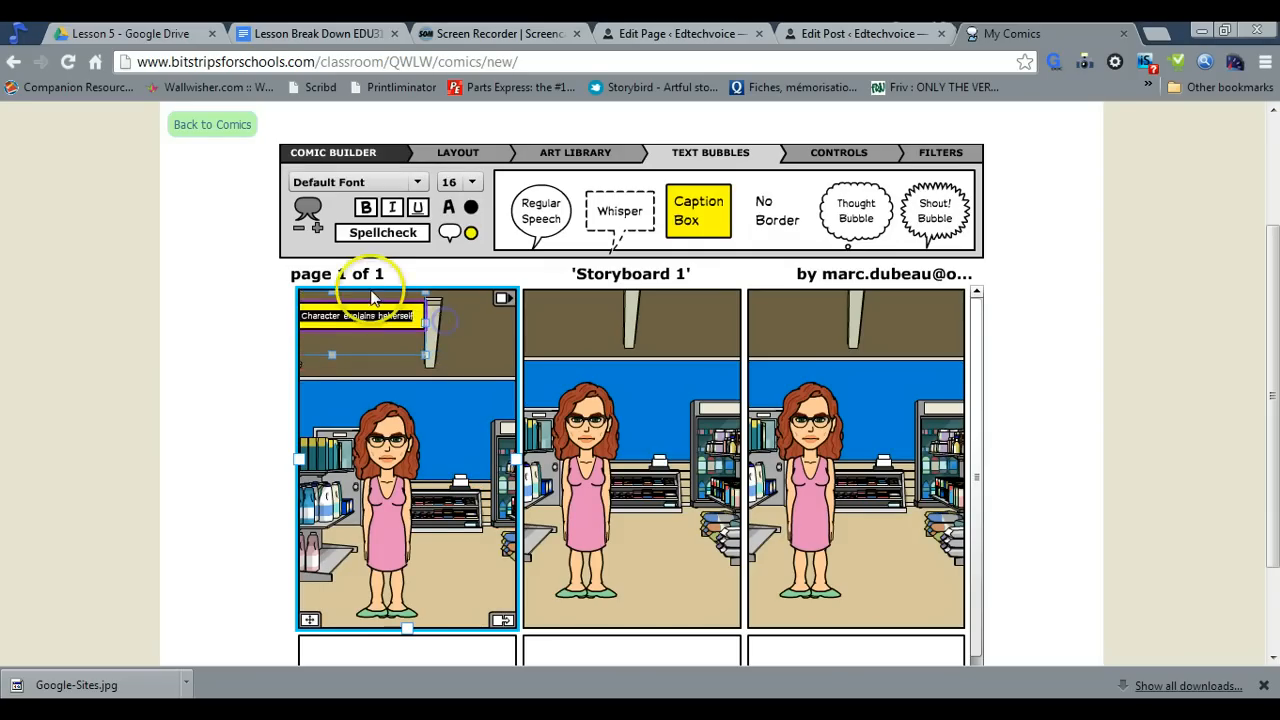
pyautogui.click(324, 297)
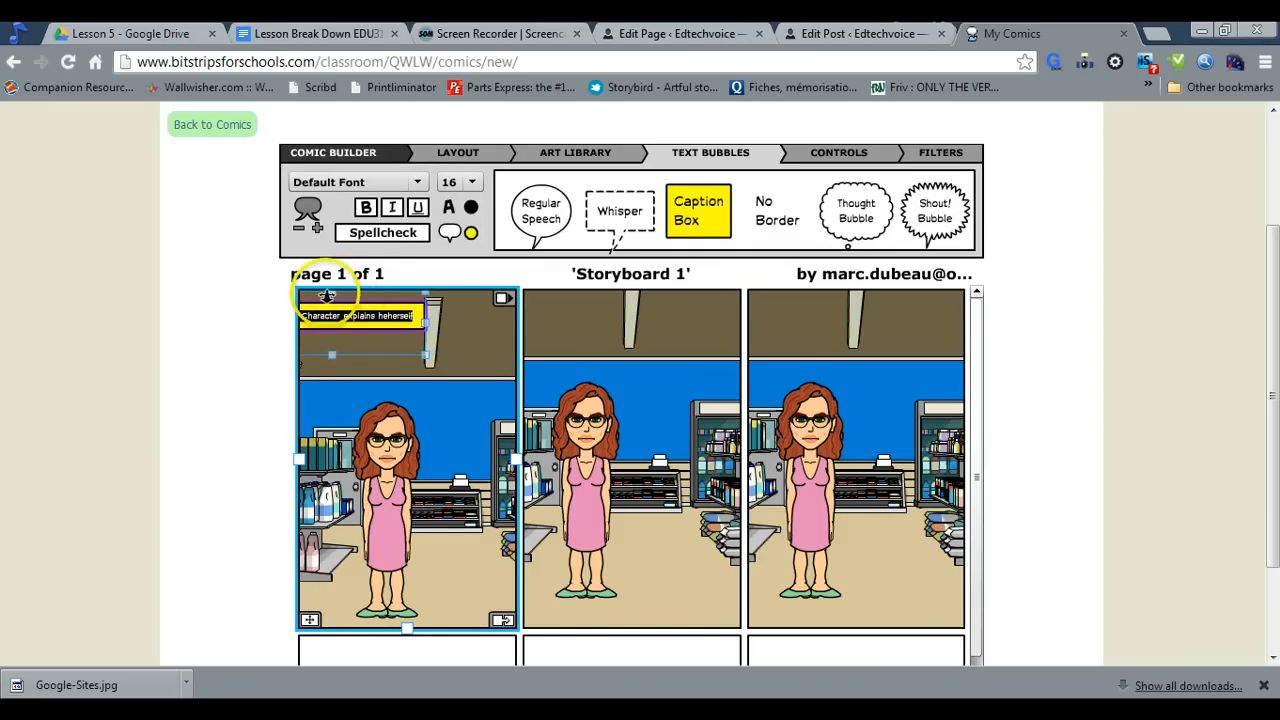
pyautogui.scroll(5, 330, 300)
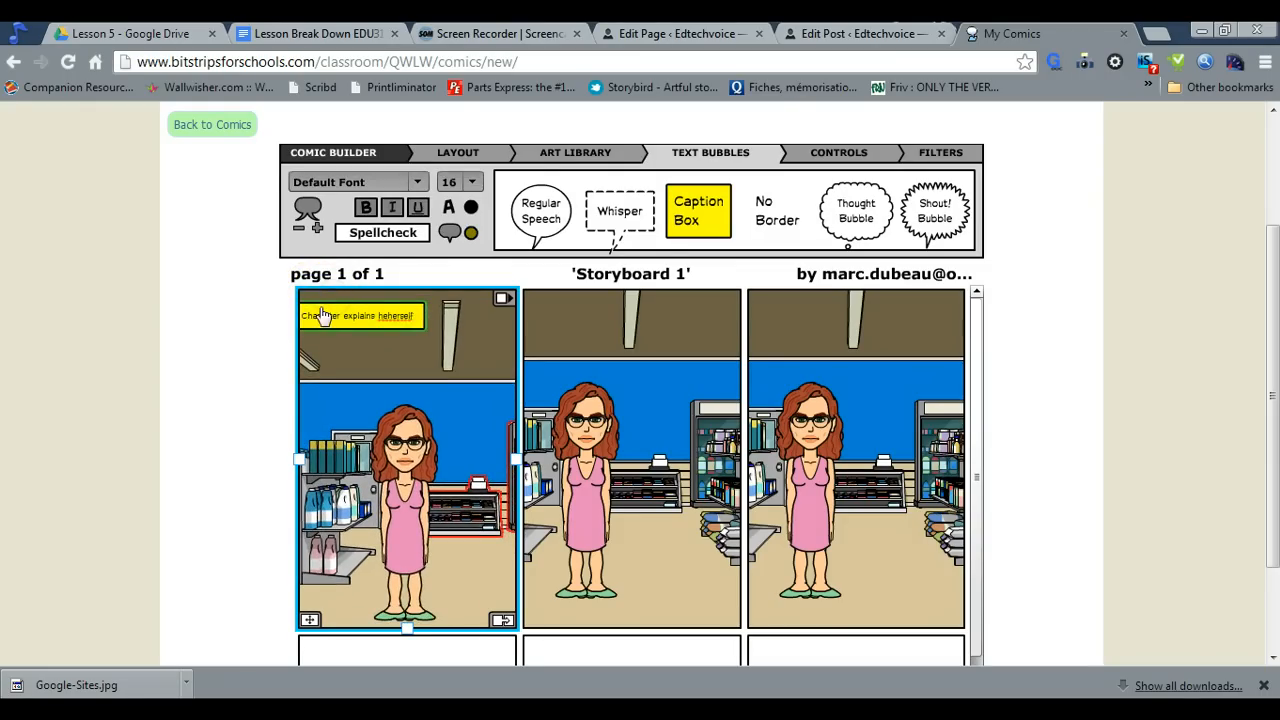
pyautogui.moveTo(310, 316); pyautogui.dragTo(373, 305)
pyautogui.click(391, 343)
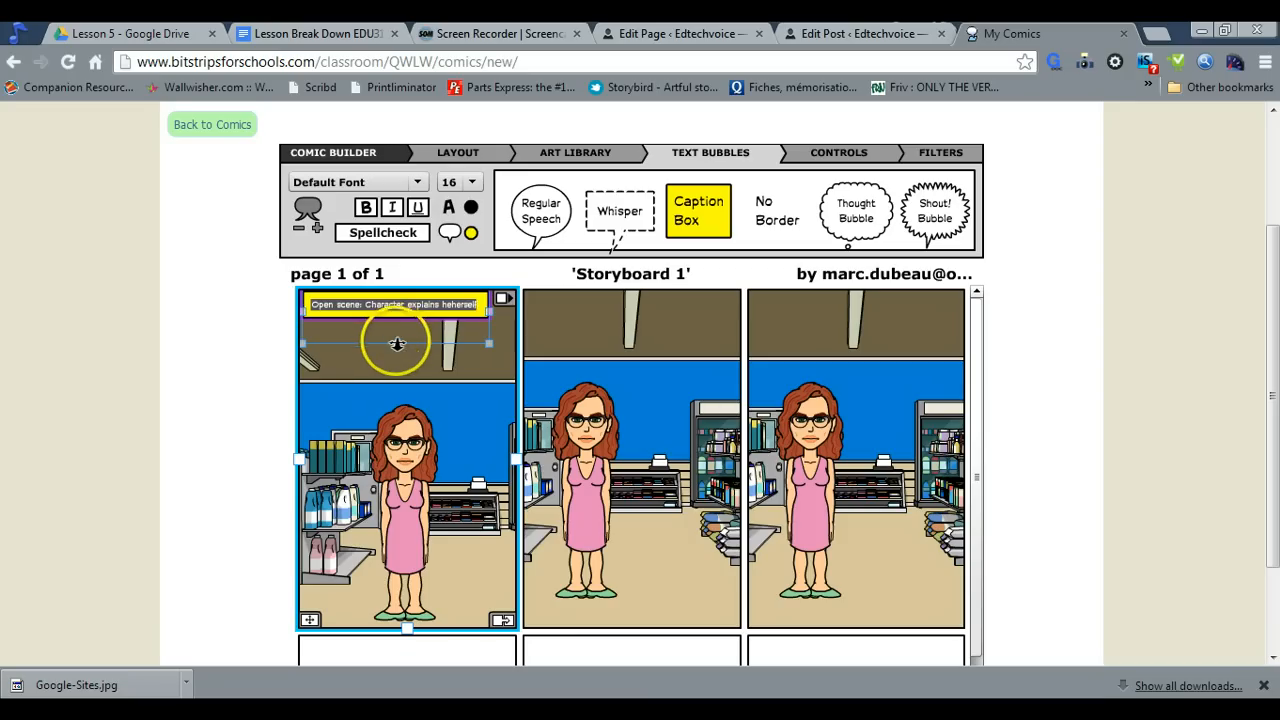
pyautogui.moveTo(395, 343)
pyautogui.mouseDown()
pyautogui.moveTo(398, 354)
pyautogui.moveTo(413, 346)
pyautogui.mouseUp()
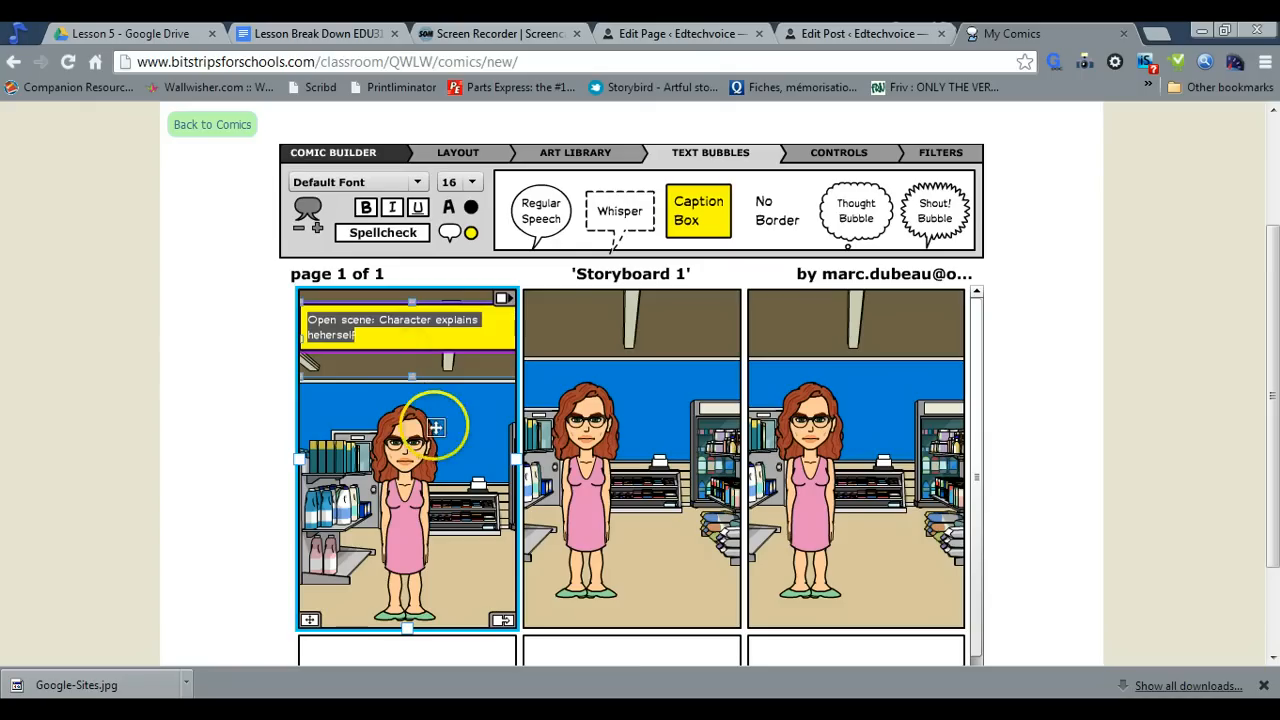
# Add a regular speech bubble above the woman in the first panel with text beginning "Line one in Google"
pyautogui.moveTo(548, 218); pyautogui.dragTo(463, 407)
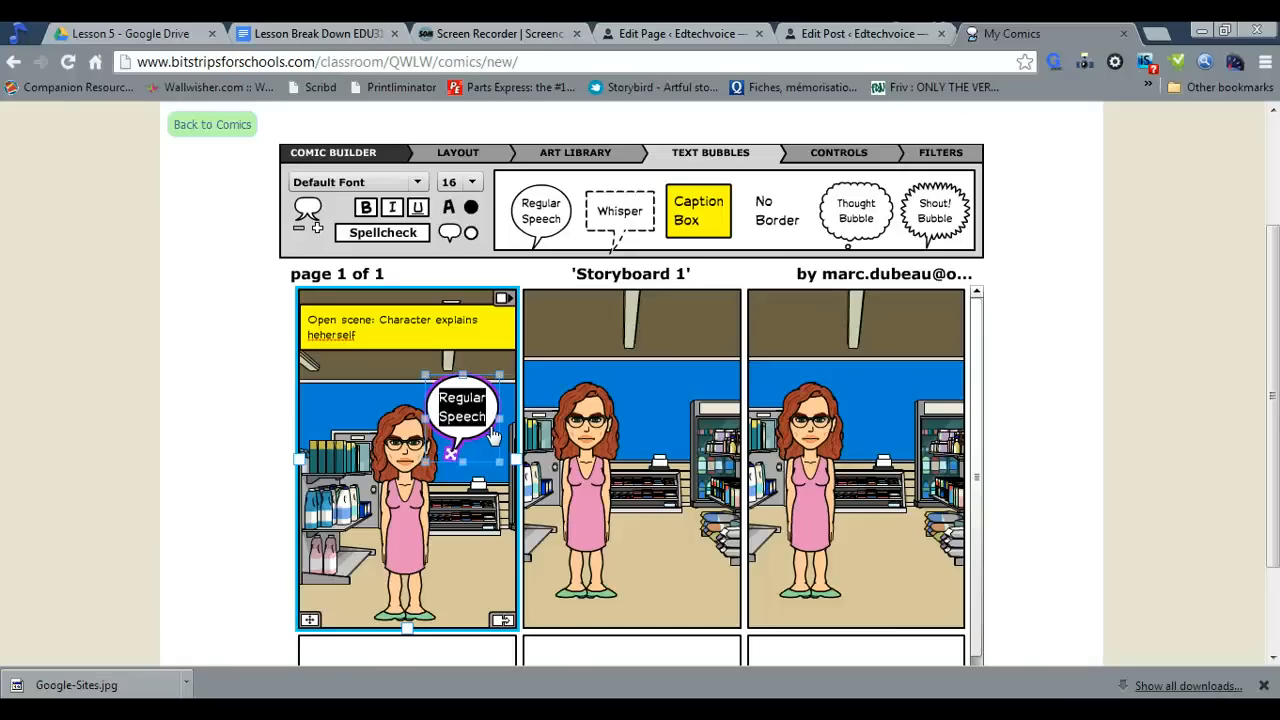
pyautogui.write('S')
pyautogui.press('BackSpace')
pyautogui.write('Line one in')
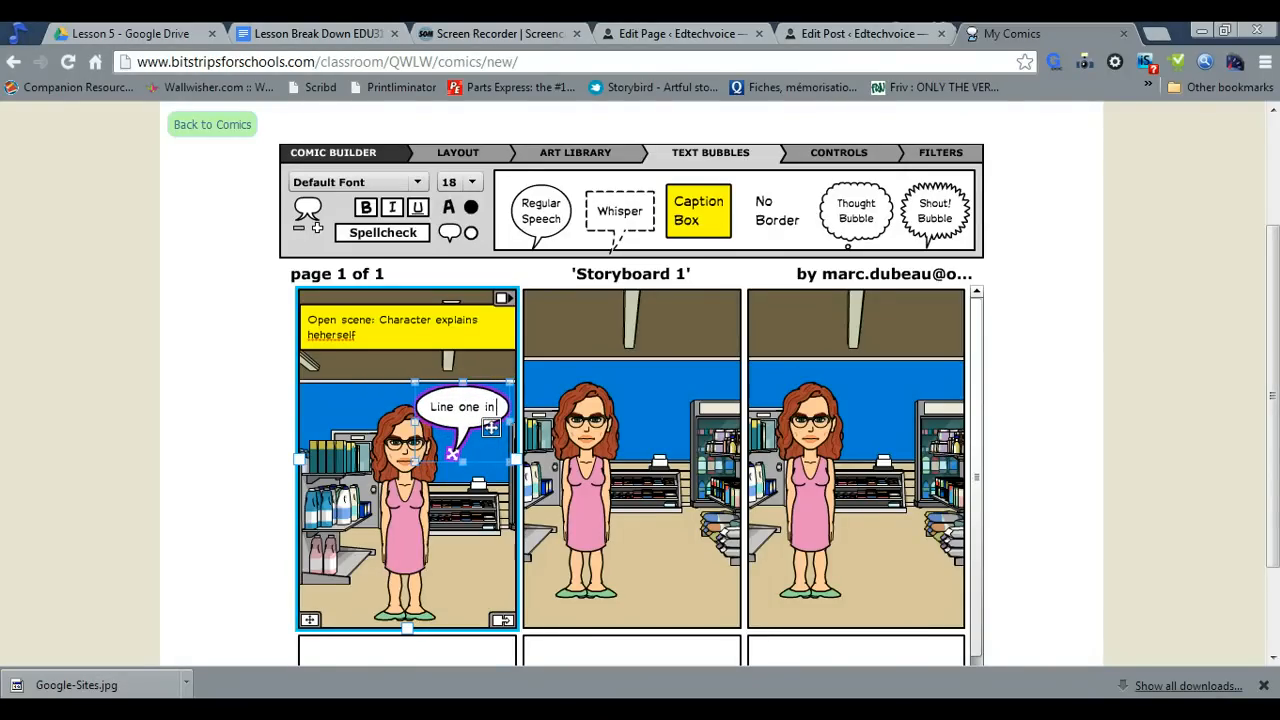
pyautogui.write(' Google d')
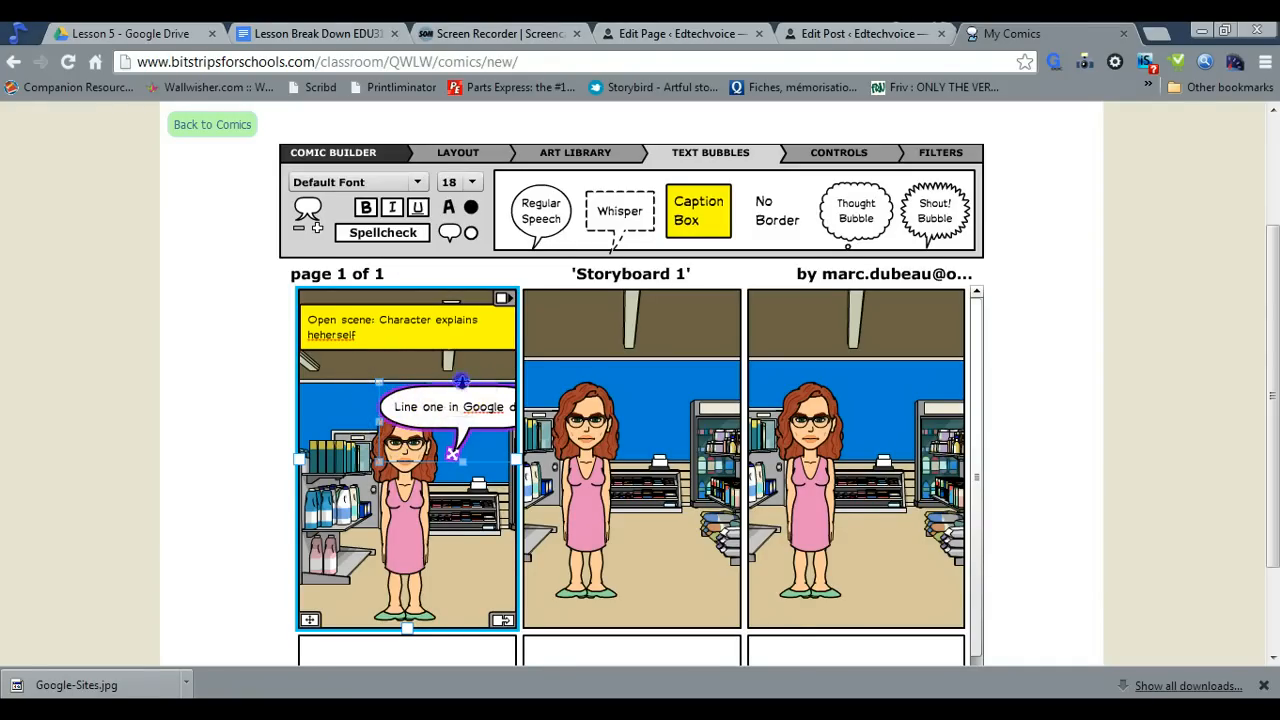
pyautogui.moveTo(461, 381); pyautogui.dragTo(463, 375)
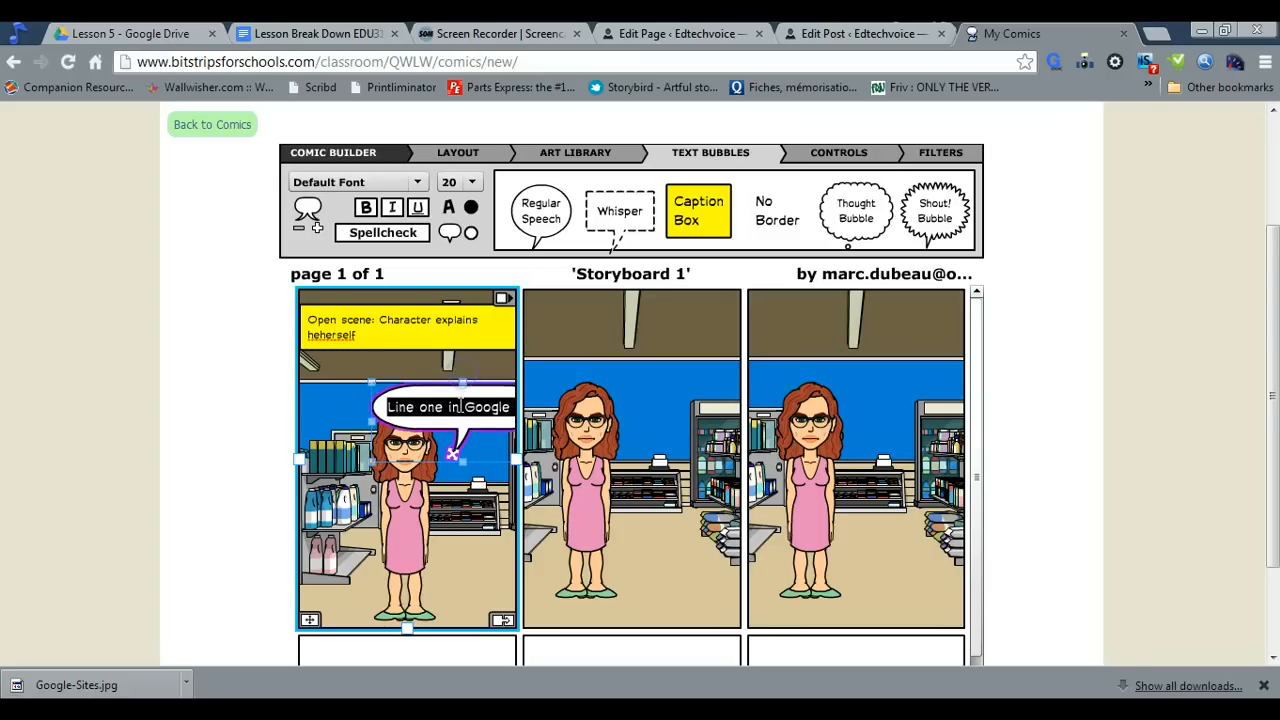
pyautogui.moveTo(445, 425); pyautogui.dragTo(432, 389)
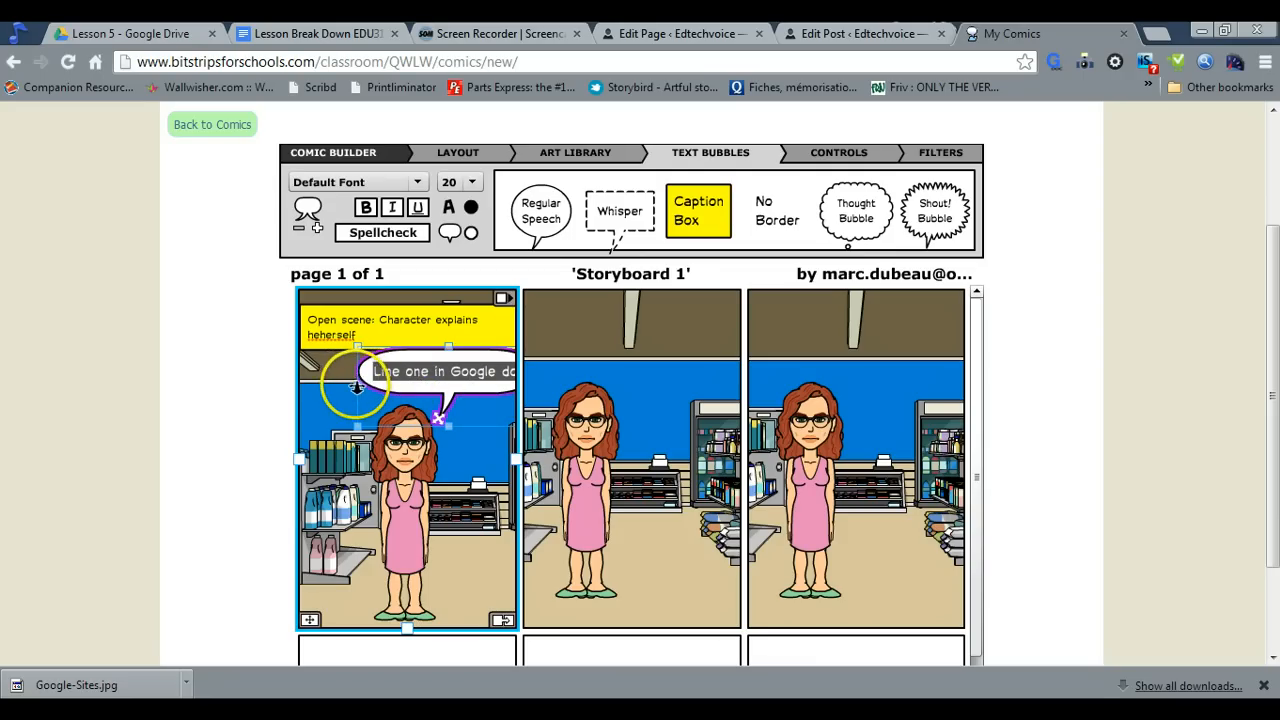
# Swap the second panel with the first, and return both panels to their original order
pyautogui.click(588, 452)
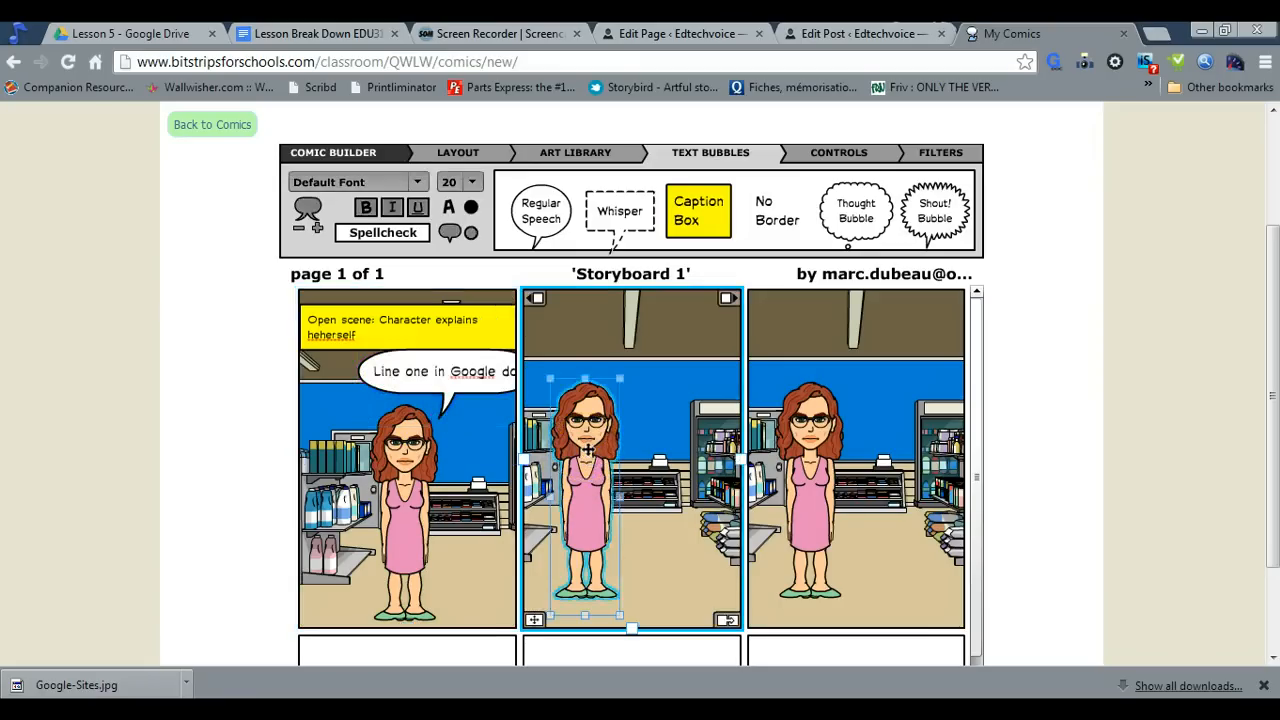
pyautogui.scroll(-2, 588, 452)
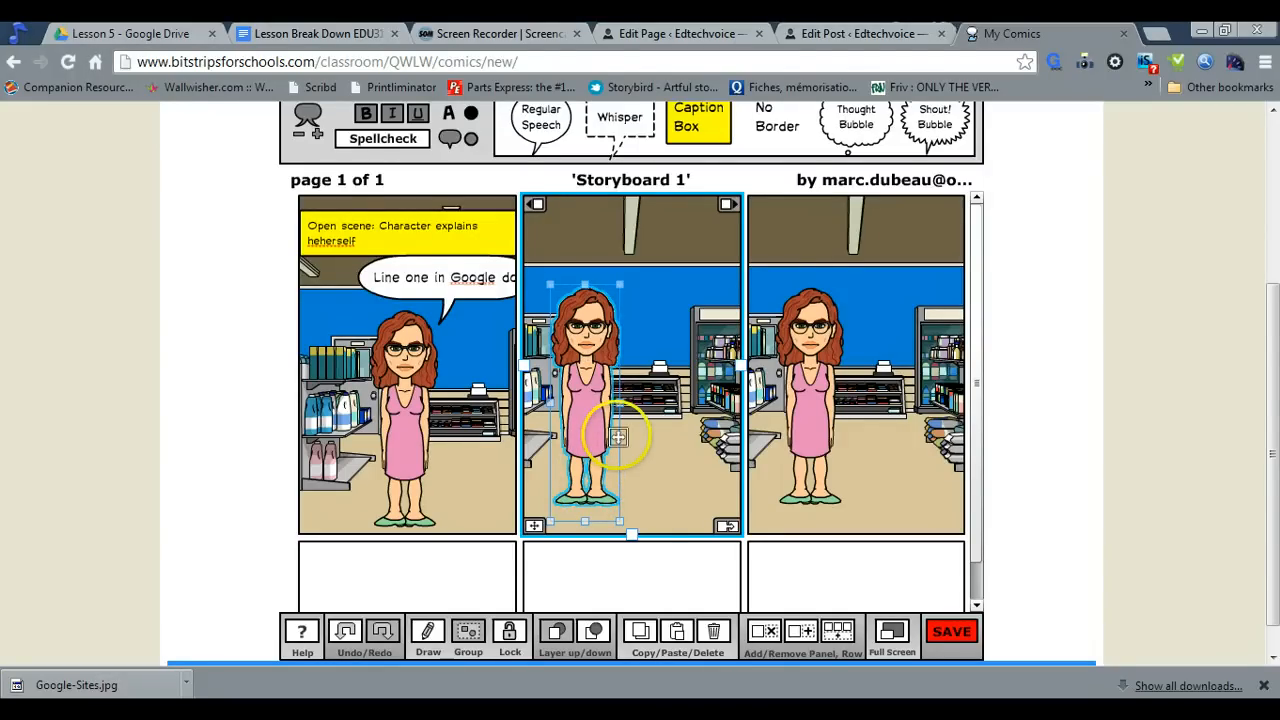
pyautogui.scroll(2, 594, 343)
pyautogui.click(673, 383)
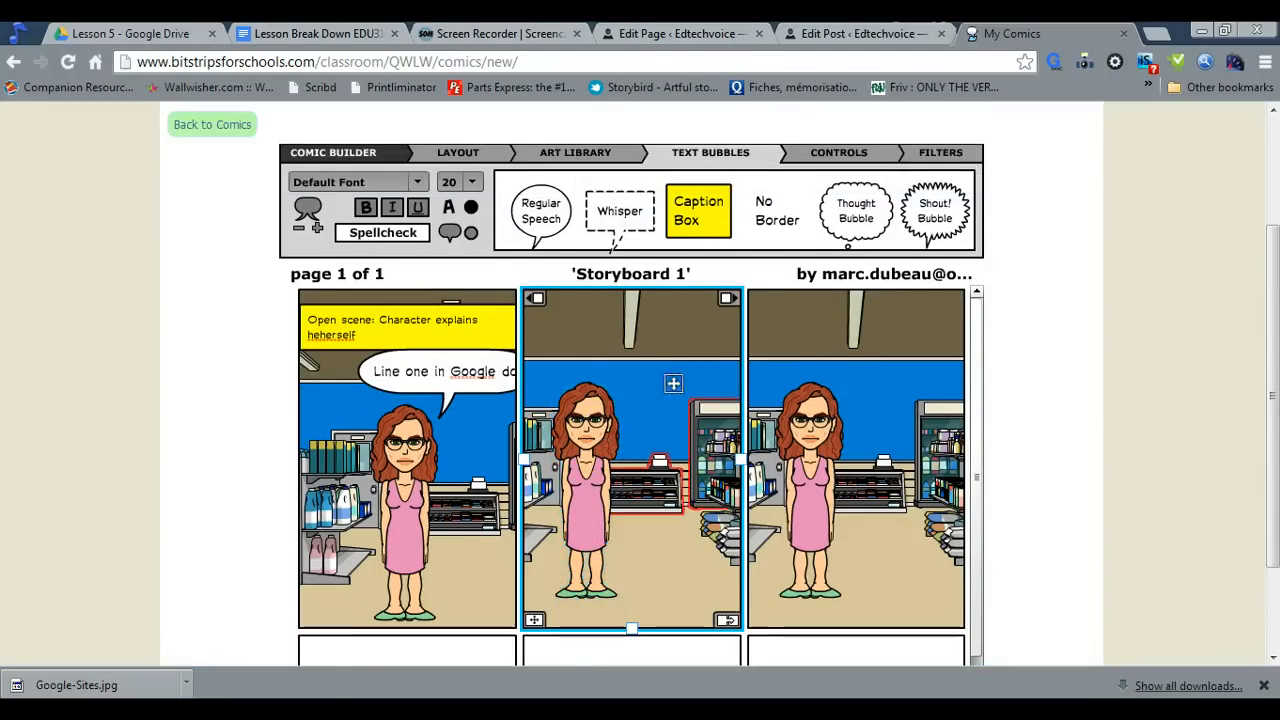
pyautogui.scroll(1, 653, 398)
pyautogui.scroll(-1, 652, 422)
pyautogui.scroll(-1, 651, 417)
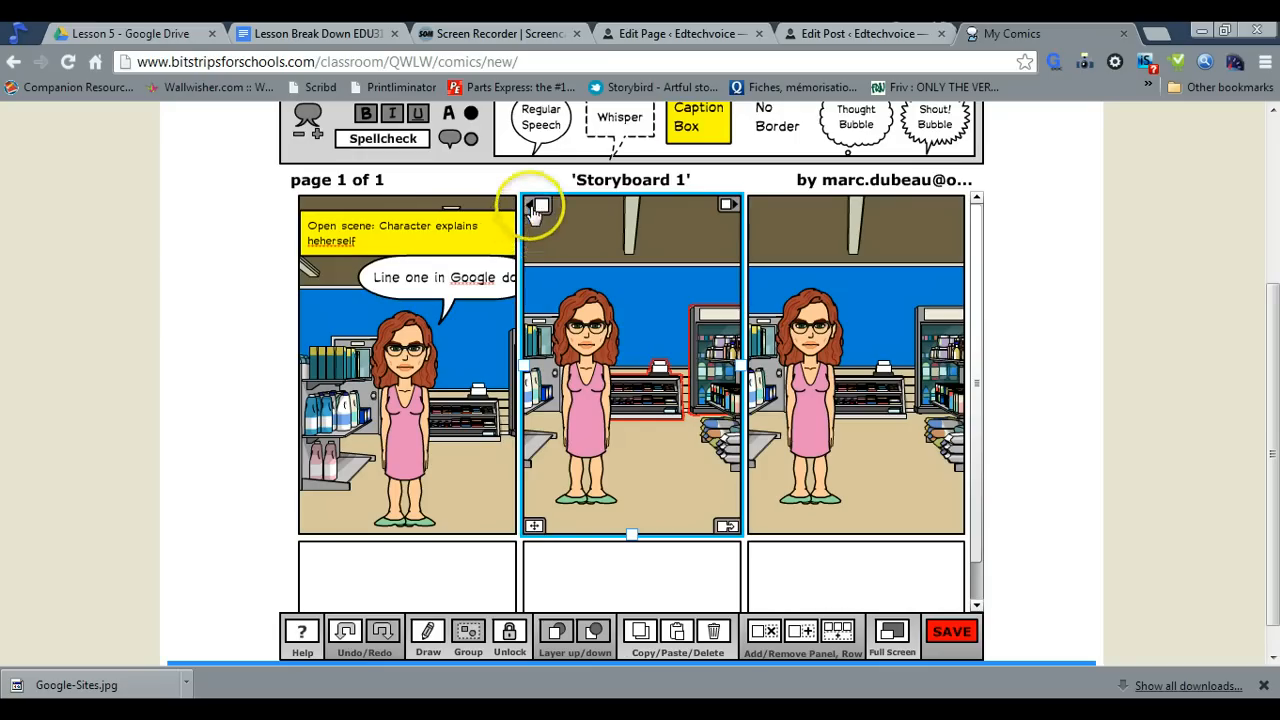
pyautogui.click(532, 206)
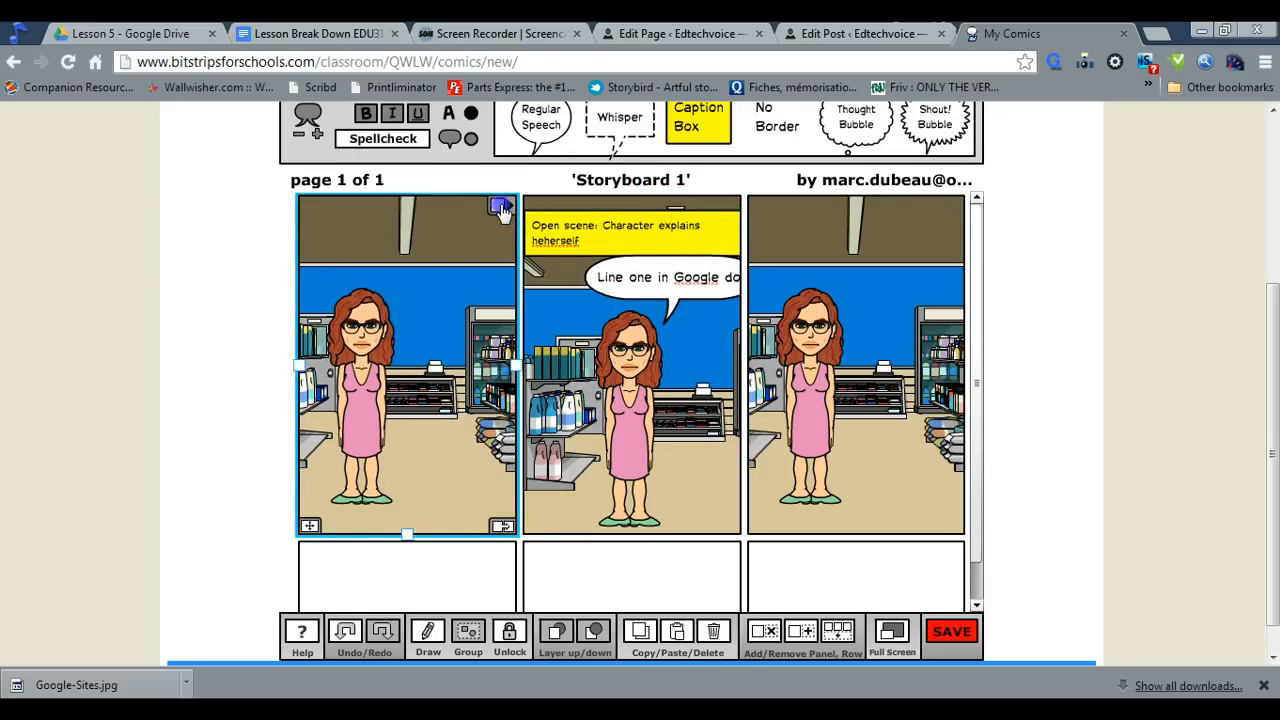
pyautogui.click(500, 207)
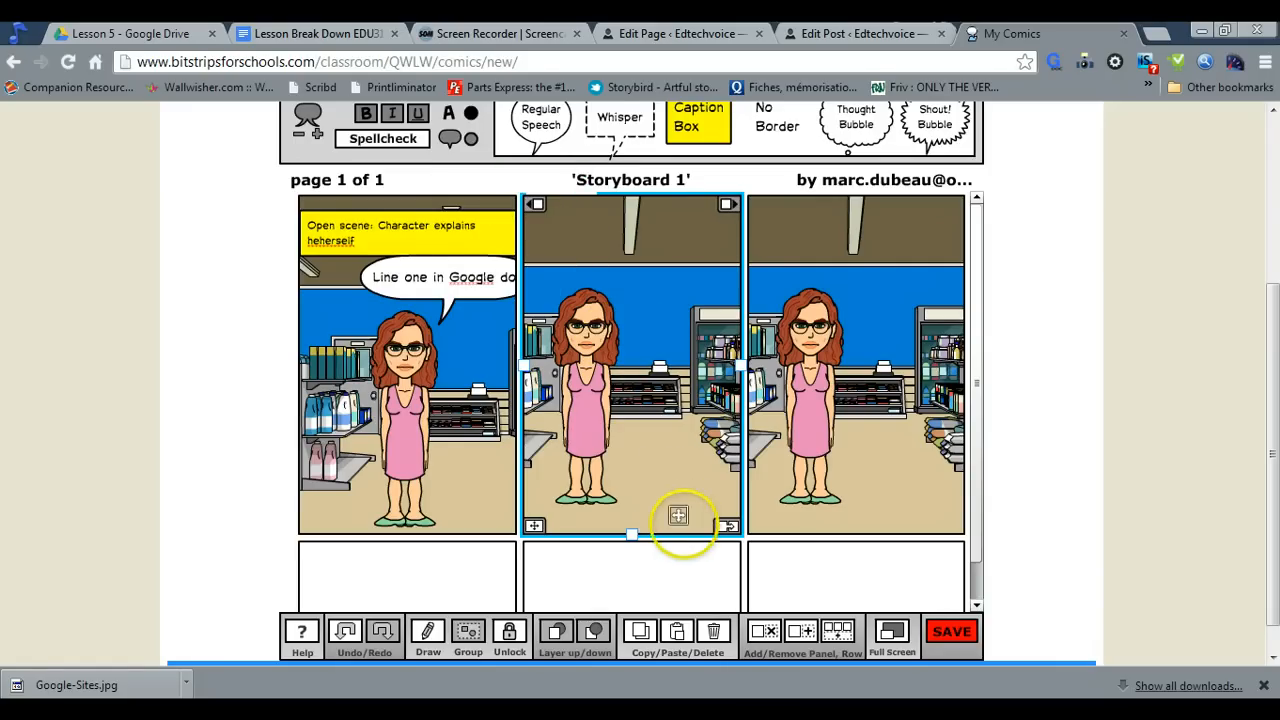
# Enlarge the woman in the second panel to a close-up from the waist up and shift her toward the panel's middle
pyautogui.click(619, 391)
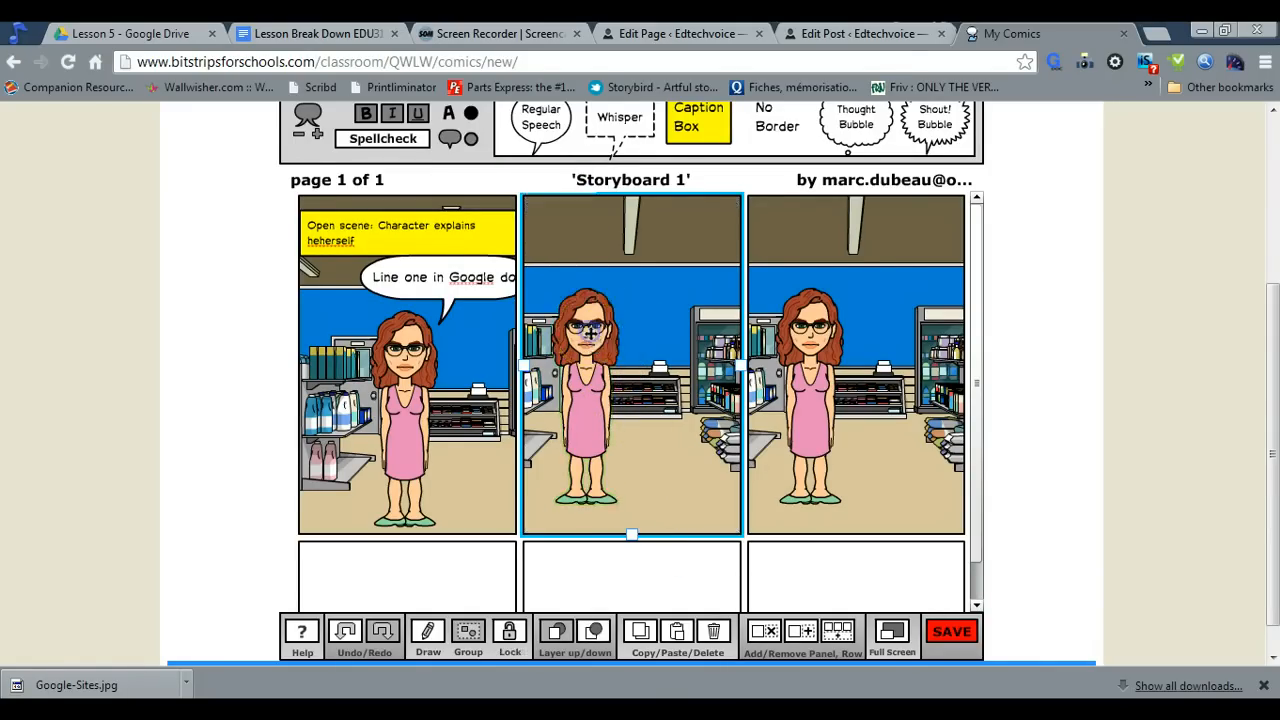
pyautogui.scroll(1, 600, 400)
pyautogui.click(606, 414)
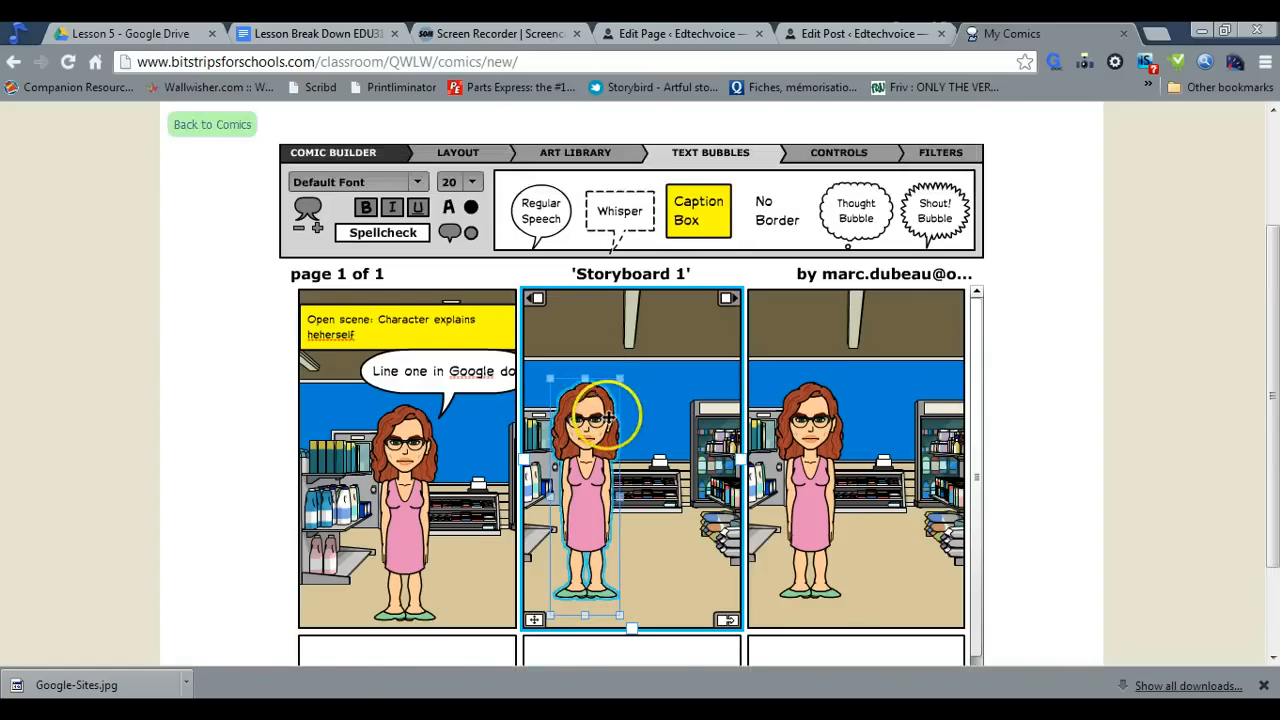
pyautogui.scroll(-1, 607, 414)
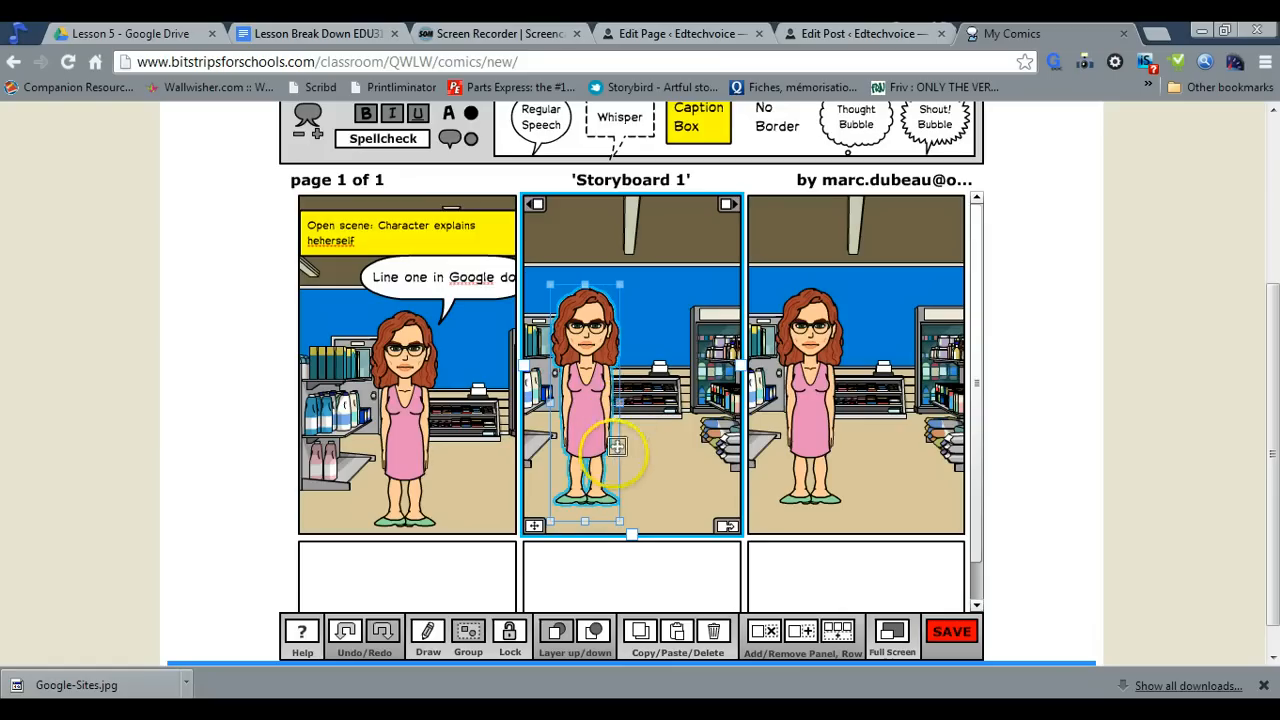
pyautogui.scroll(-1, 586, 530)
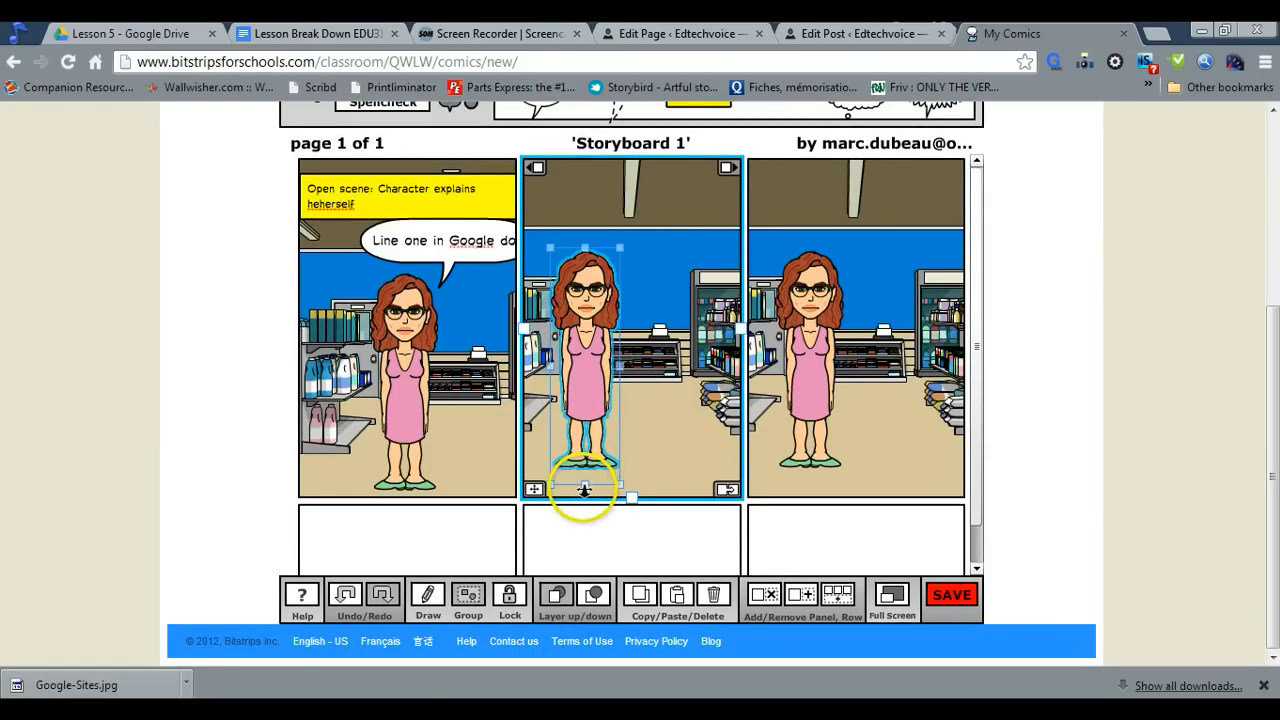
pyautogui.click(584, 487)
pyautogui.scroll(2, 584, 487)
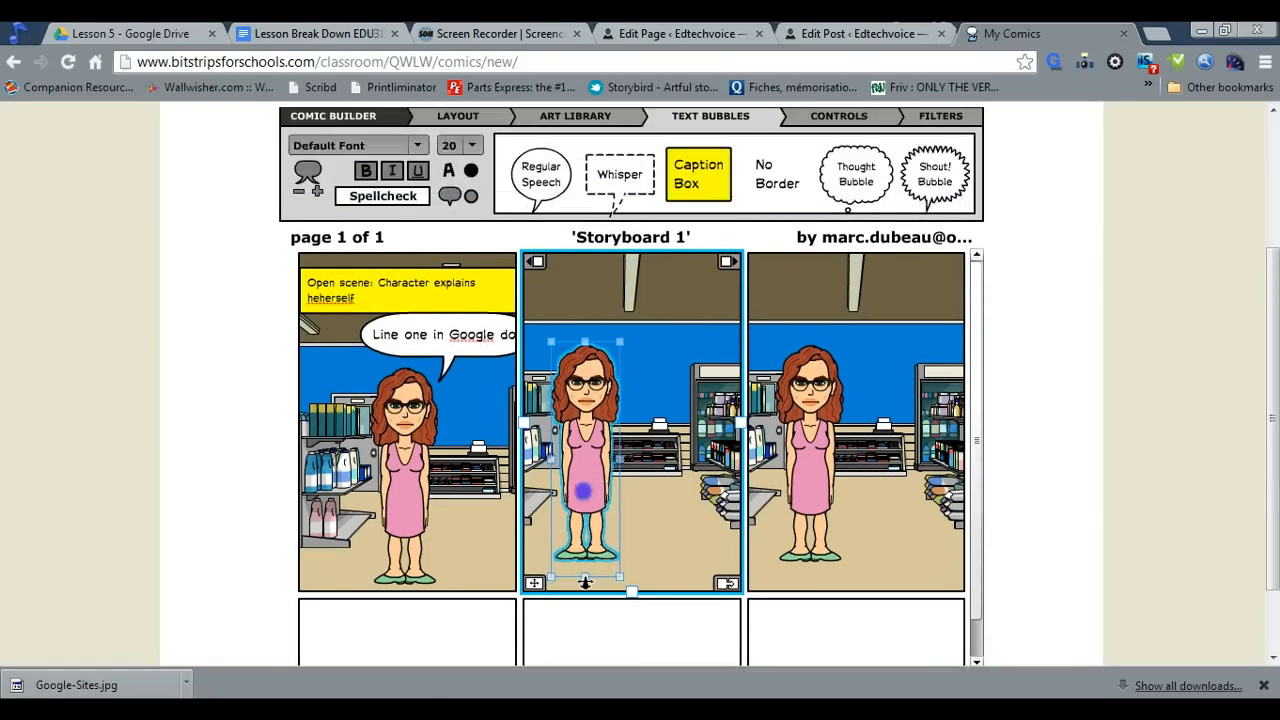
pyautogui.moveTo(585, 581); pyautogui.dragTo(642, 534)
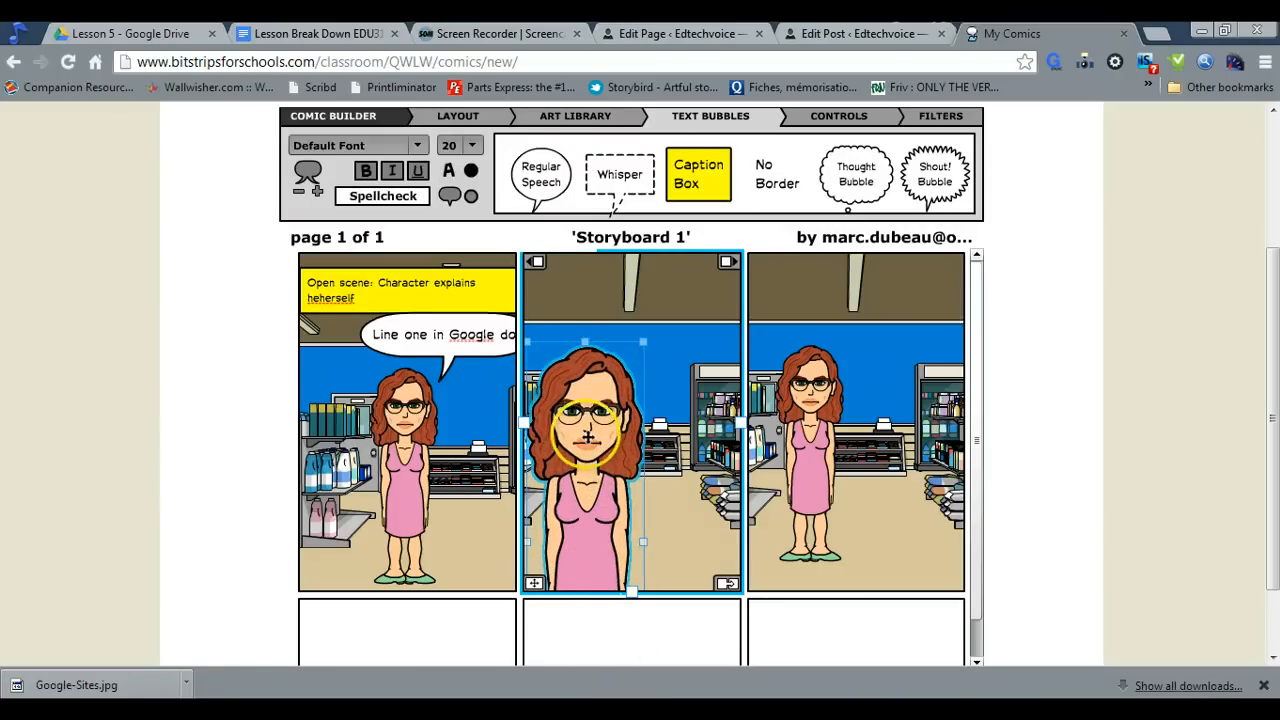
pyautogui.moveTo(587, 437); pyautogui.dragTo(608, 447)
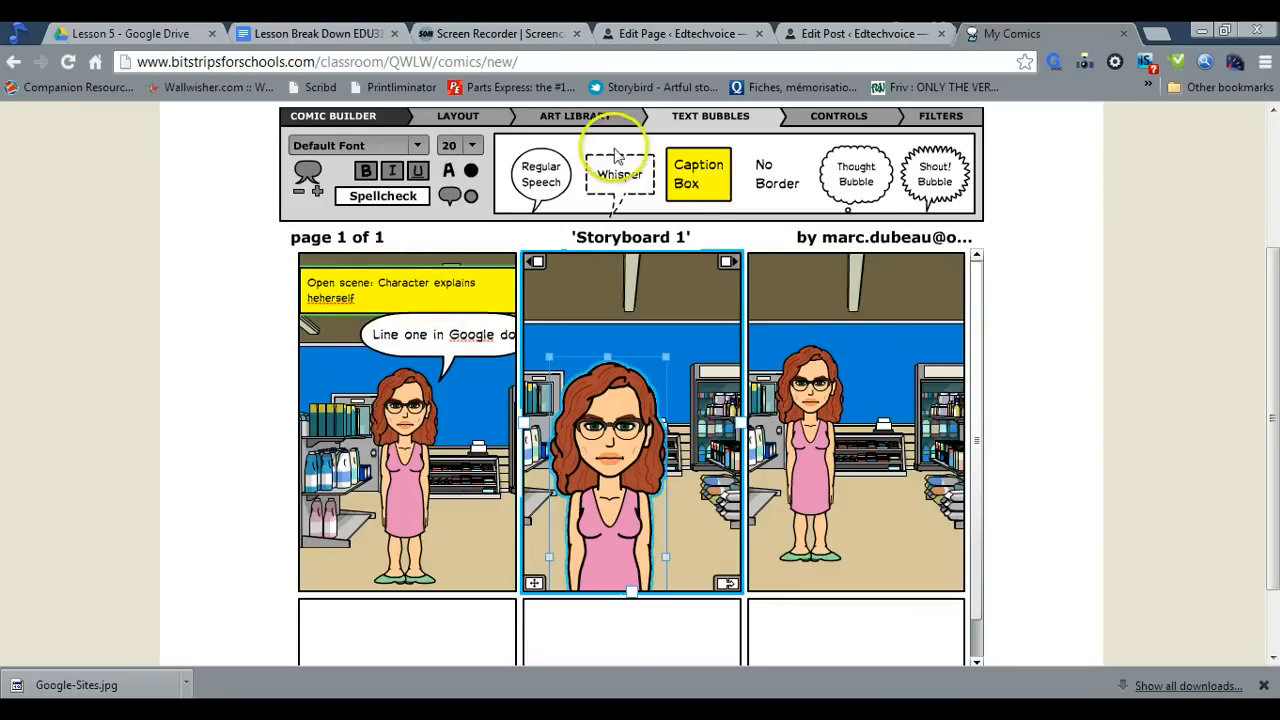
# Add a second yellow caption box at the lower edge of the first panel reading "Use natural light"
pyautogui.moveTo(663, 180); pyautogui.dragTo(370, 572)
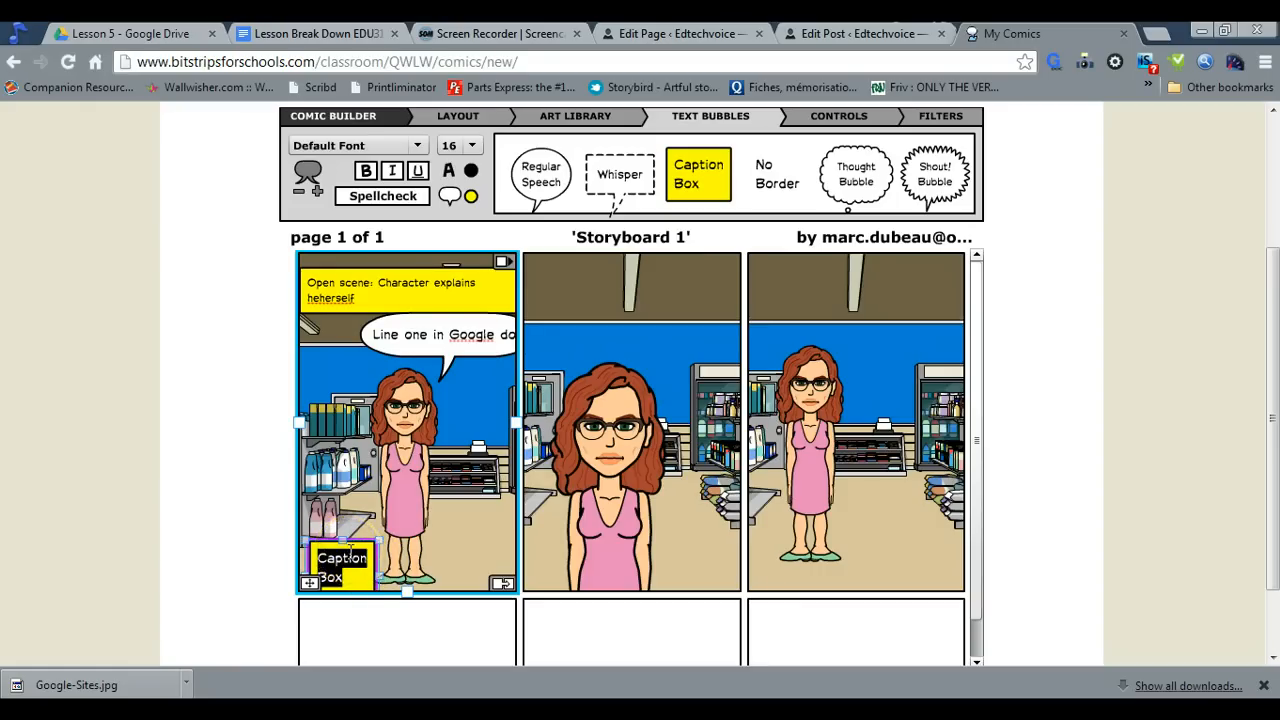
pyautogui.write('Use n')
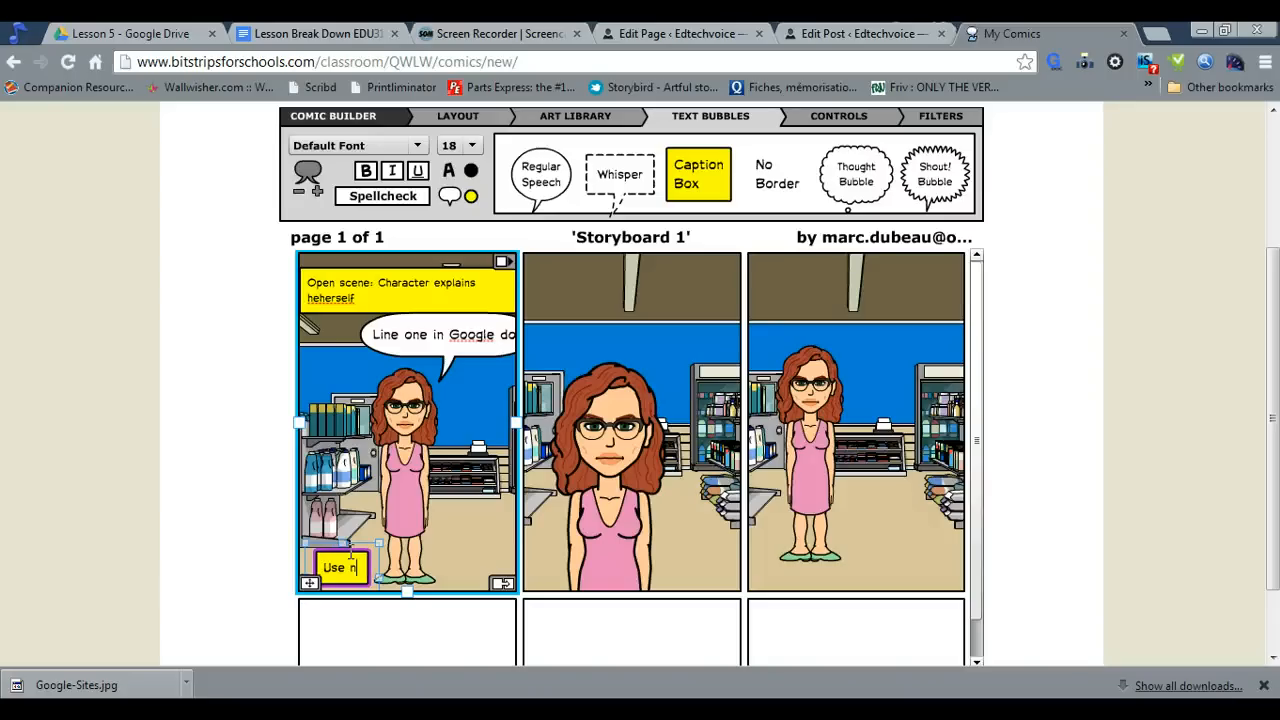
pyautogui.write('atural light')
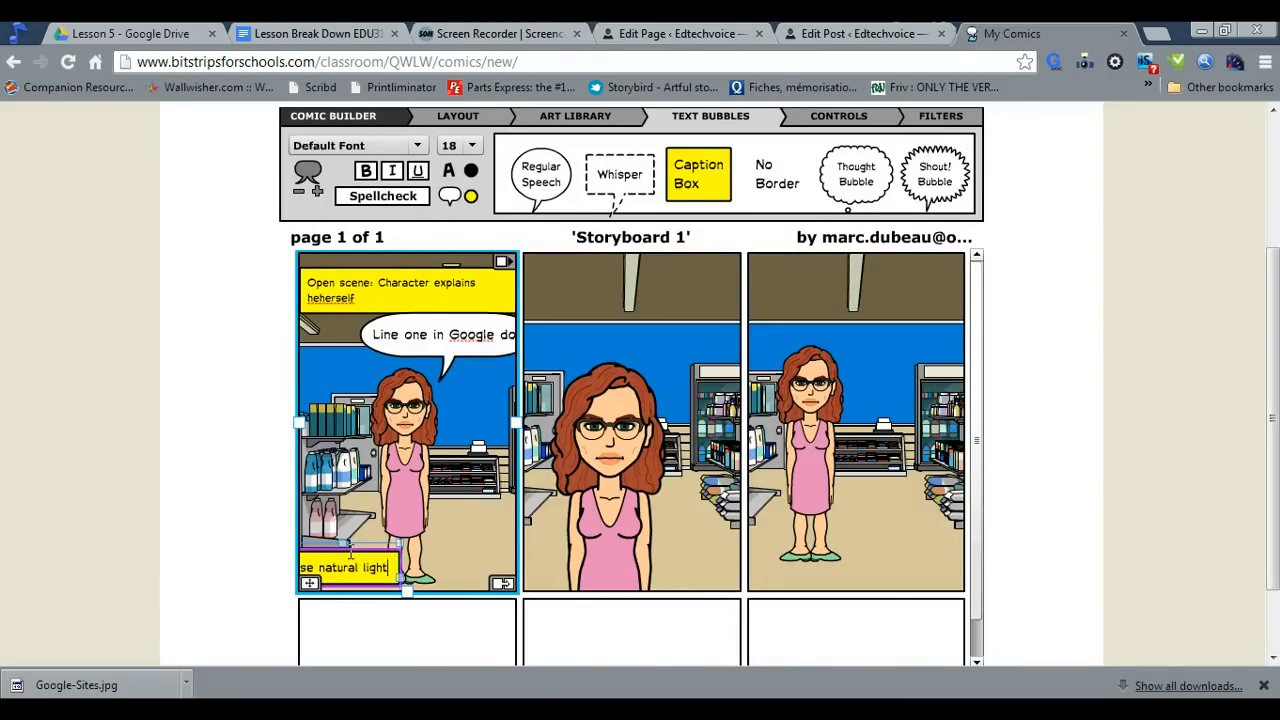